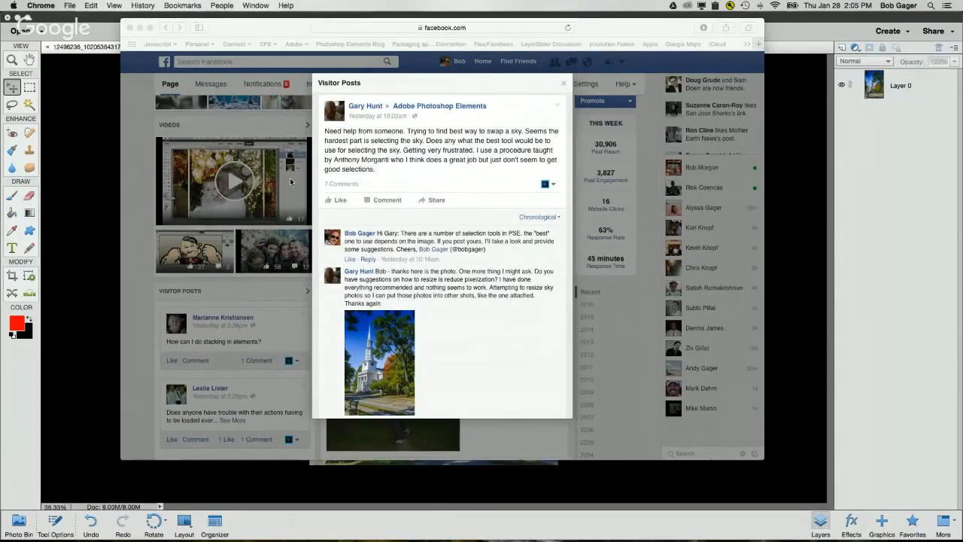
- Read the visitor post about swapping a sky and view its attached church photo enlarged
{"action": "scroll", "coordinate": [419, 251], "scroll_direction": "down", "scroll_amount": 2}
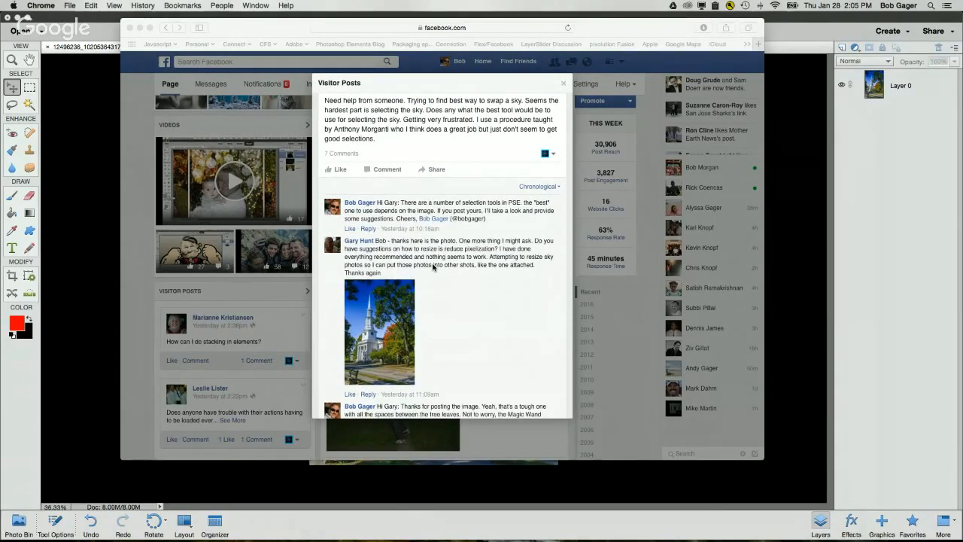
{"action": "left_click", "coordinate": [383, 331]}
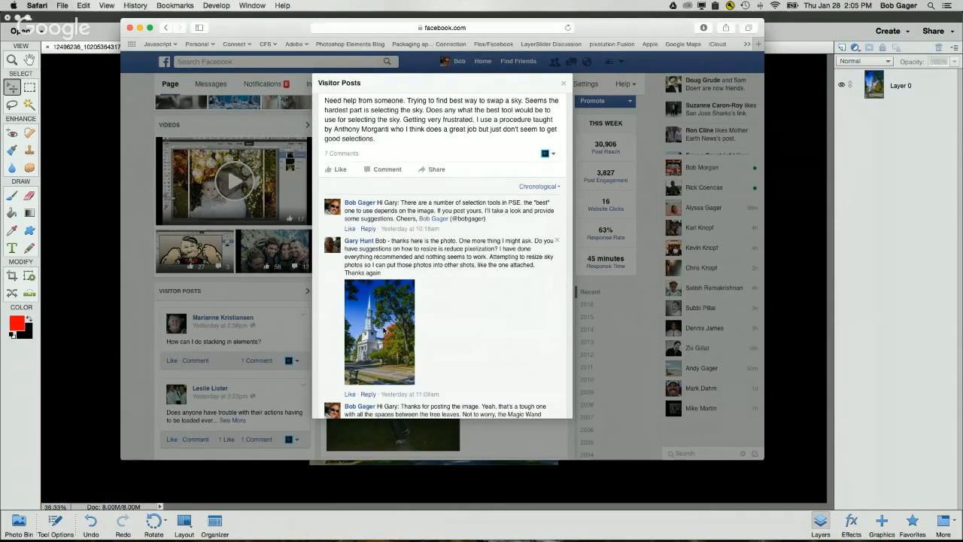
{"action": "left_click", "coordinate": [385, 331]}
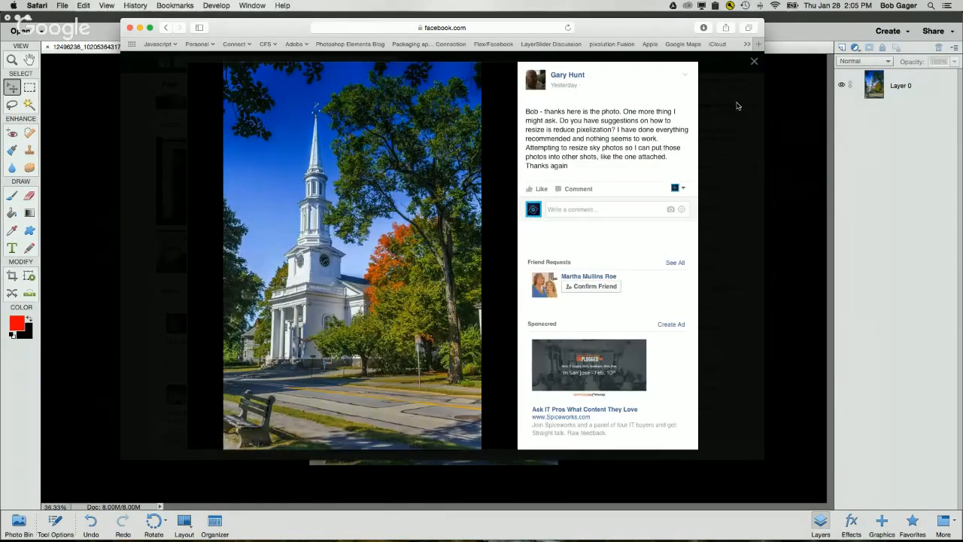
{"action": "left_click", "coordinate": [755, 62]}
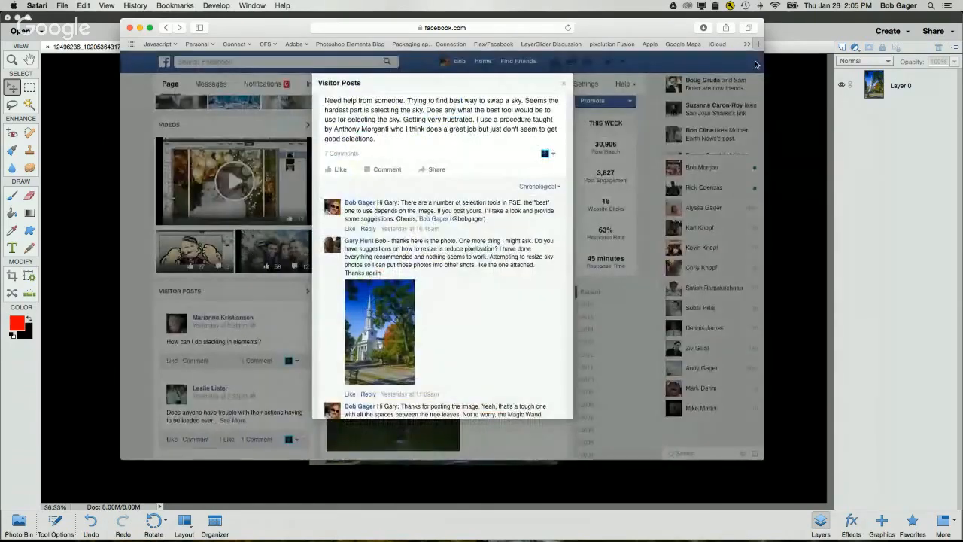
- Switch to Photoshop Elements and examine the church photo's sky, steeple and tree edges up close
{"action": "left_click", "coordinate": [799, 34]}
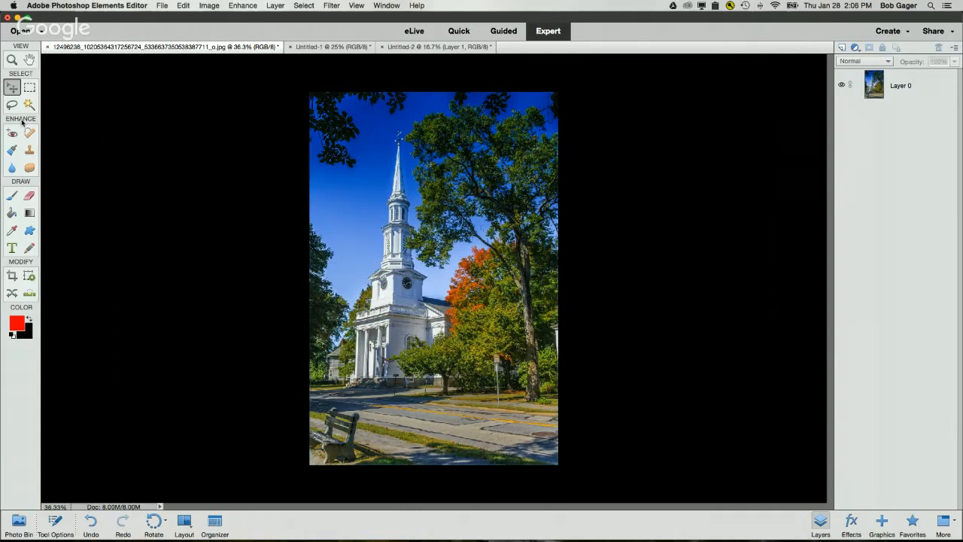
{"action": "left_click", "coordinate": [13, 61]}
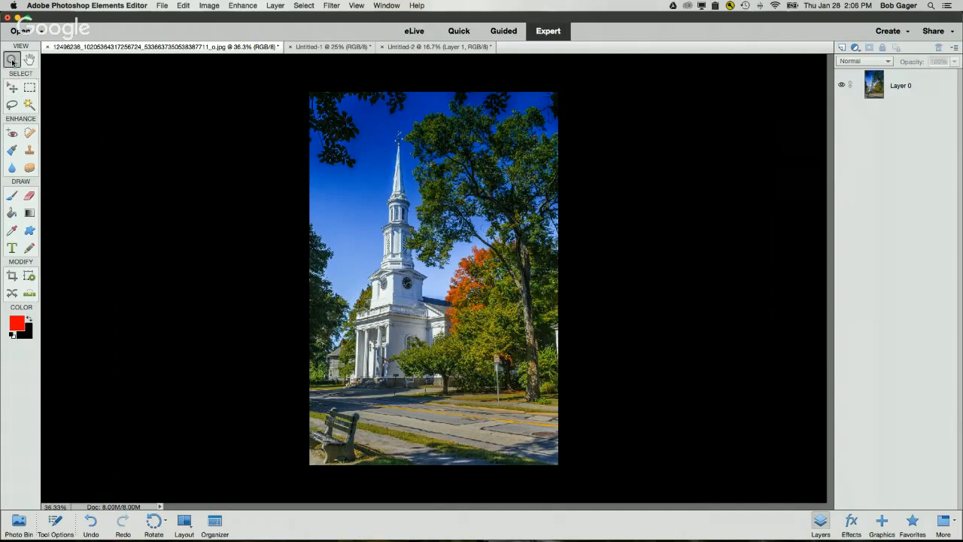
{"action": "left_click", "coordinate": [385, 201]}
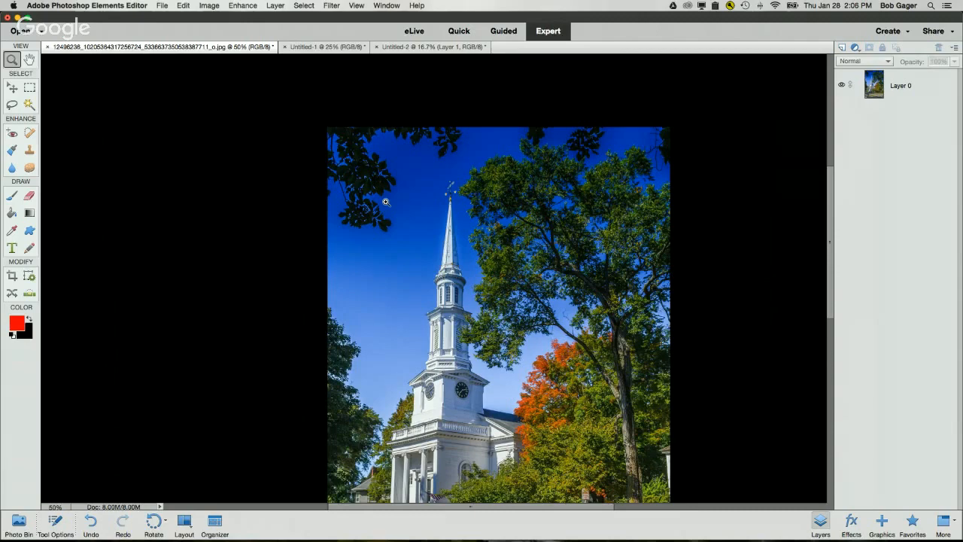
{"action": "left_click", "coordinate": [431, 209]}
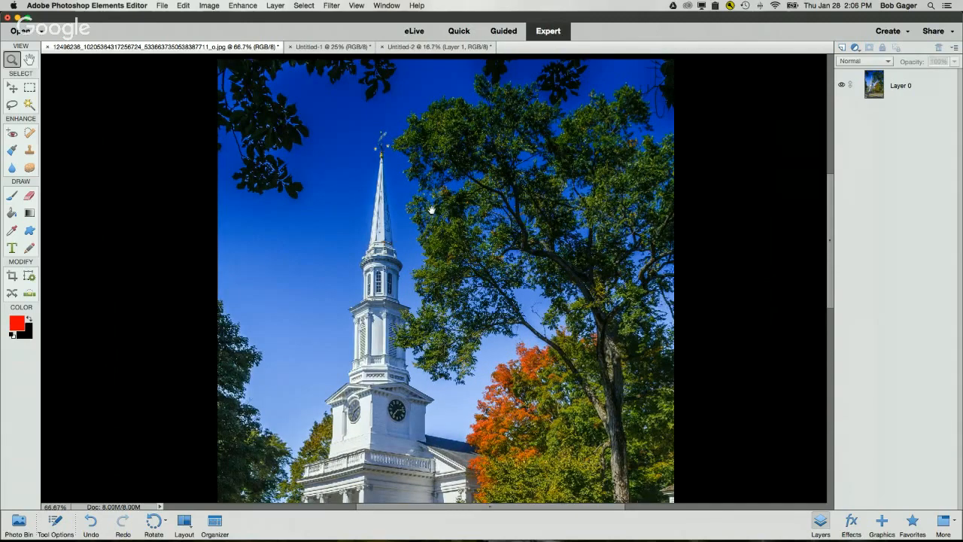
{"action": "scroll", "coordinate": [430, 209], "scroll_direction": "right", "scroll_amount": 1}
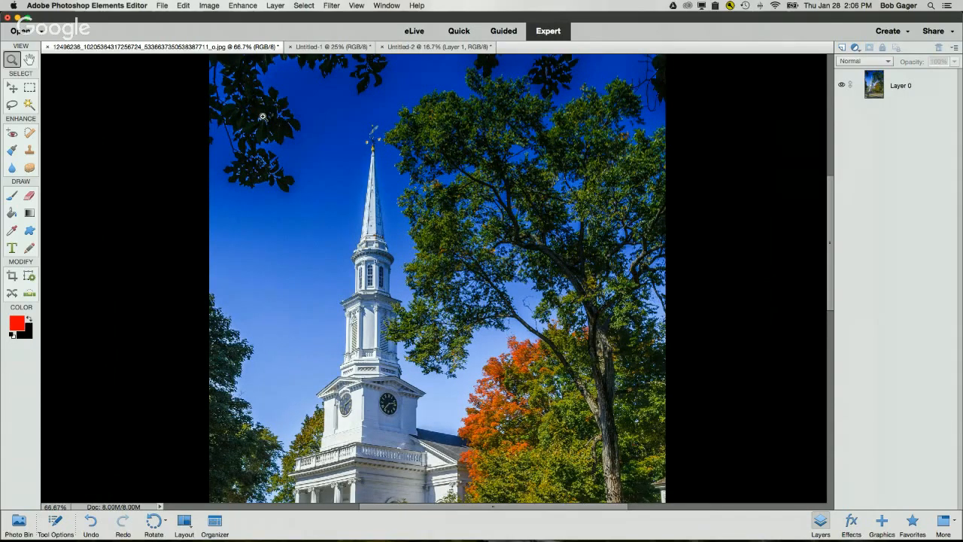
{"action": "scroll", "coordinate": [242, 376], "scroll_direction": "down", "scroll_amount": 6}
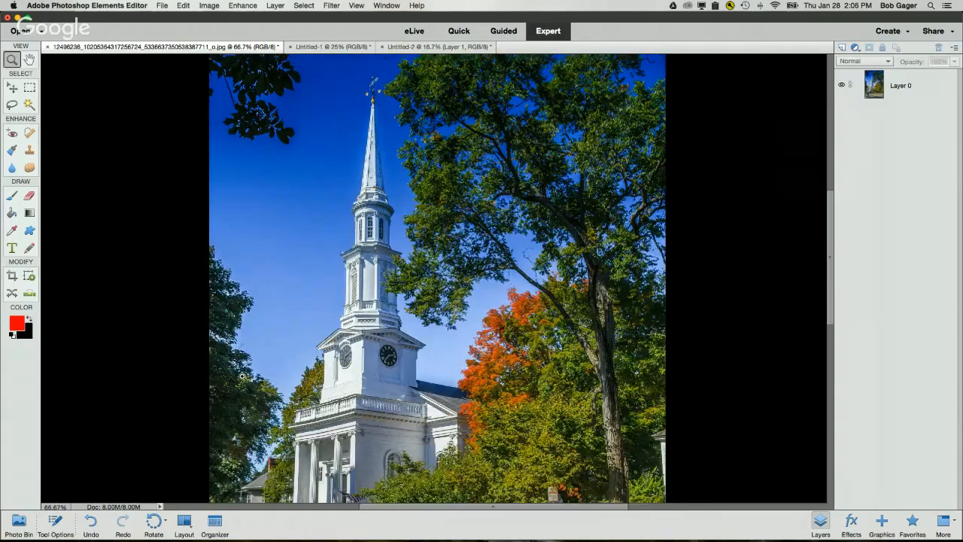
{"action": "scroll", "coordinate": [242, 377], "scroll_direction": "up", "scroll_amount": 6}
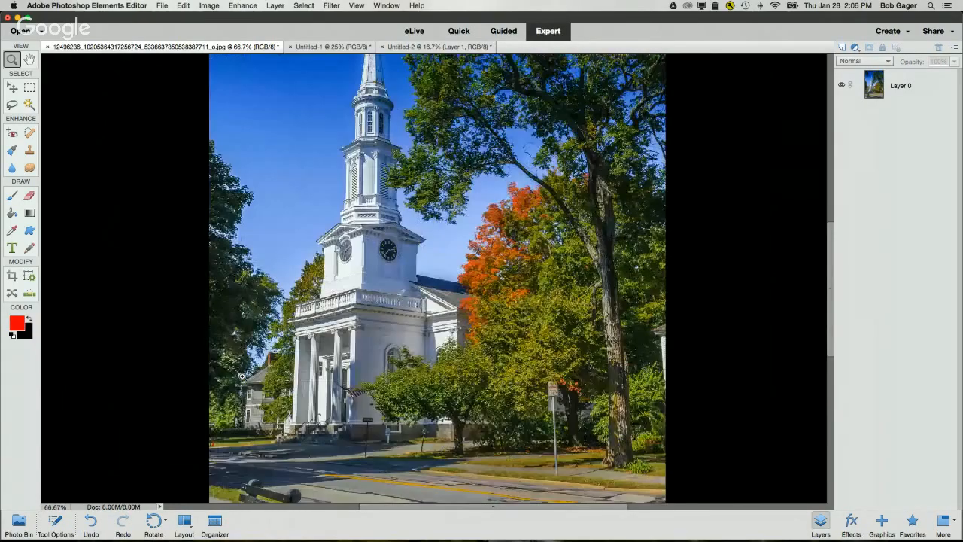
{"action": "scroll", "coordinate": [243, 376], "scroll_direction": "right", "scroll_amount": 1}
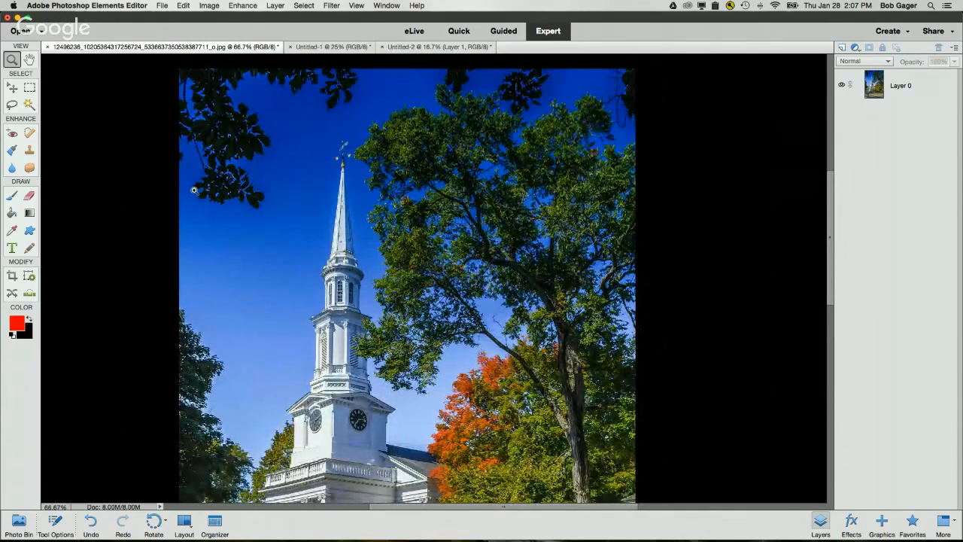
- Review the options of the Quick Selection, Selection Brush and Refine Selection Brush tools, ending with the Magic Wand active
{"action": "left_click", "coordinate": [30, 105]}
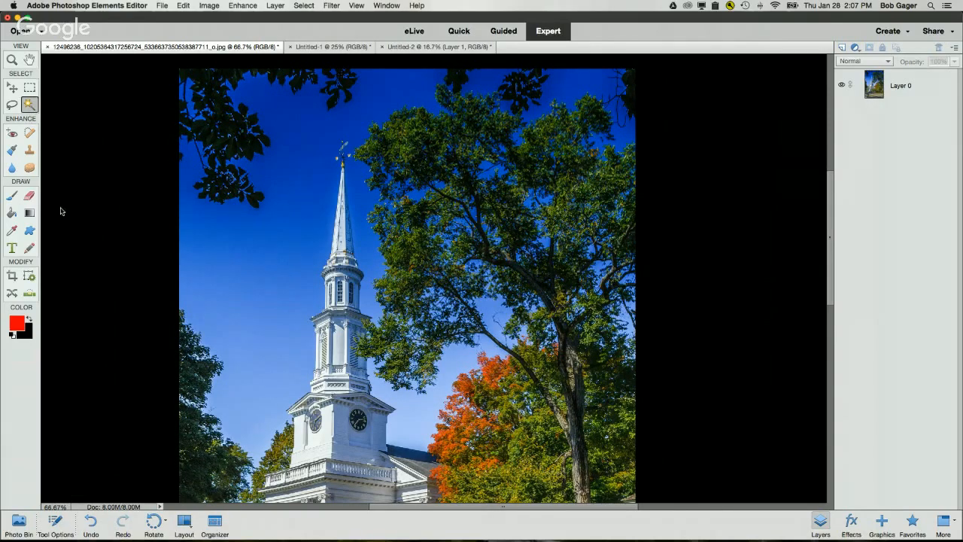
{"action": "left_click", "coordinate": [55, 521]}
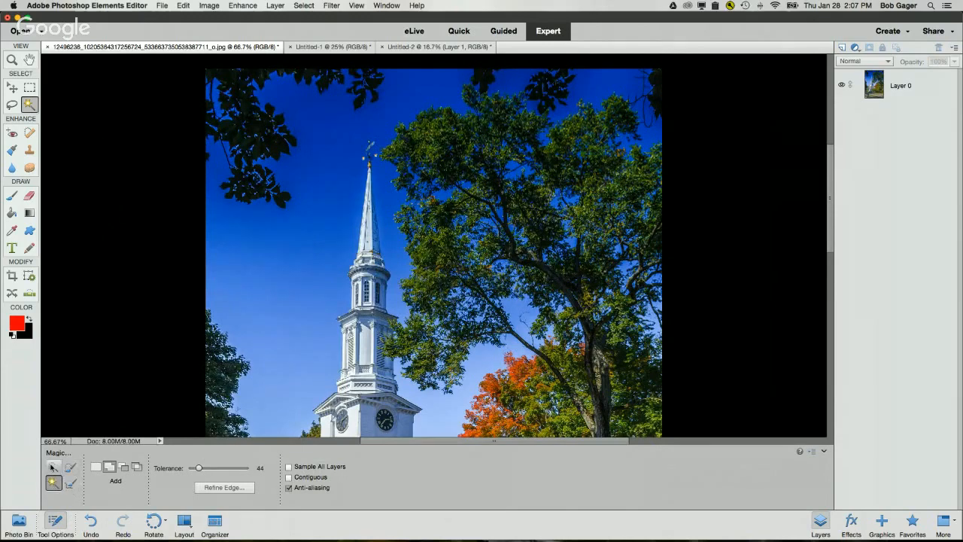
{"action": "left_click", "coordinate": [54, 467]}
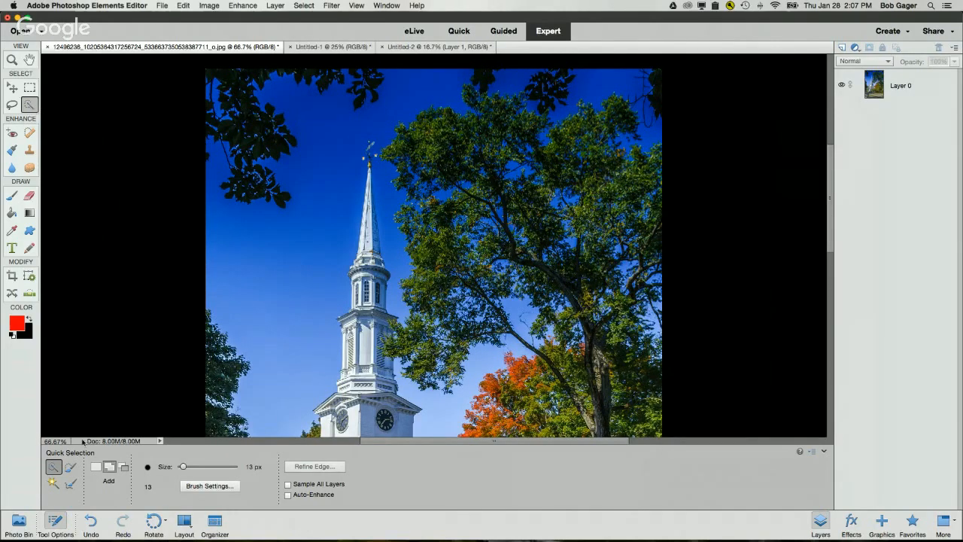
{"action": "left_click", "coordinate": [70, 466]}
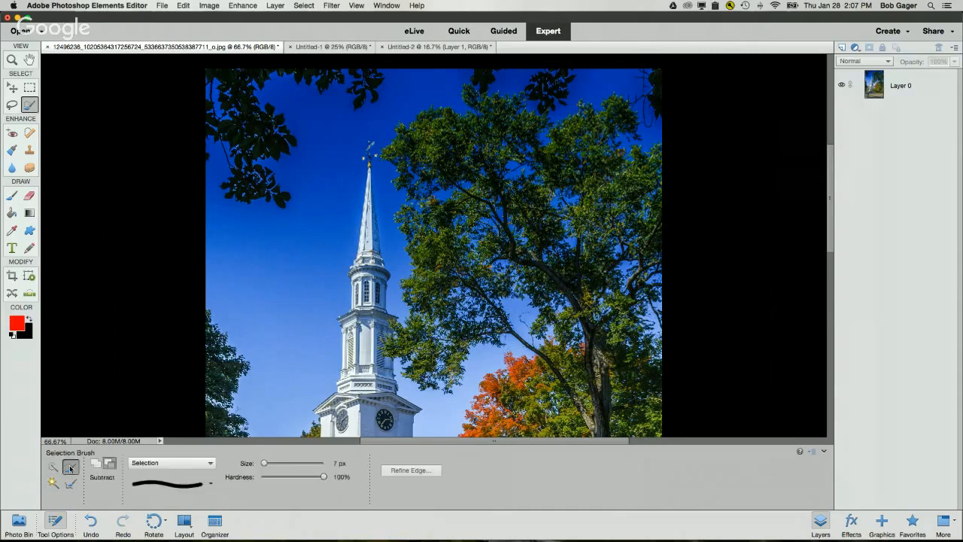
{"action": "left_click", "coordinate": [68, 483]}
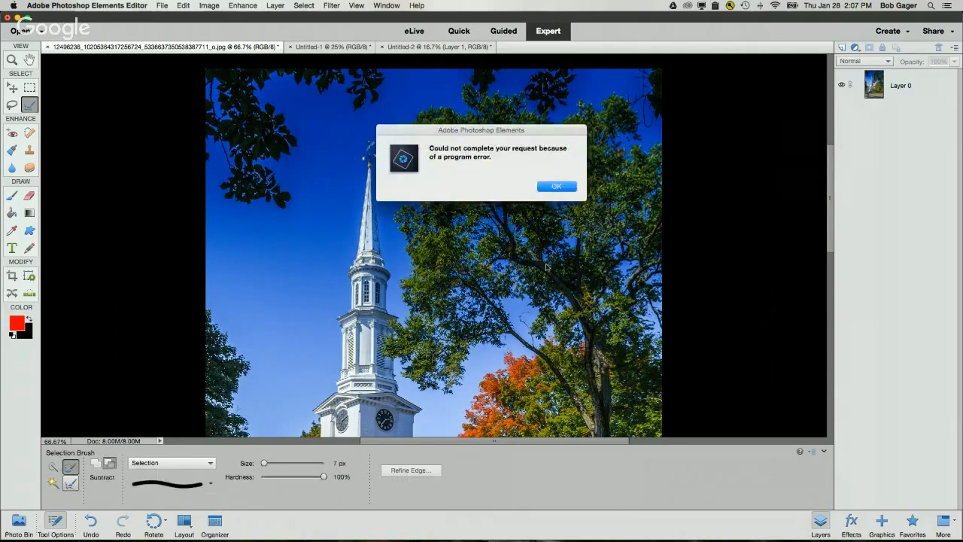
{"action": "left_click", "coordinate": [560, 187]}
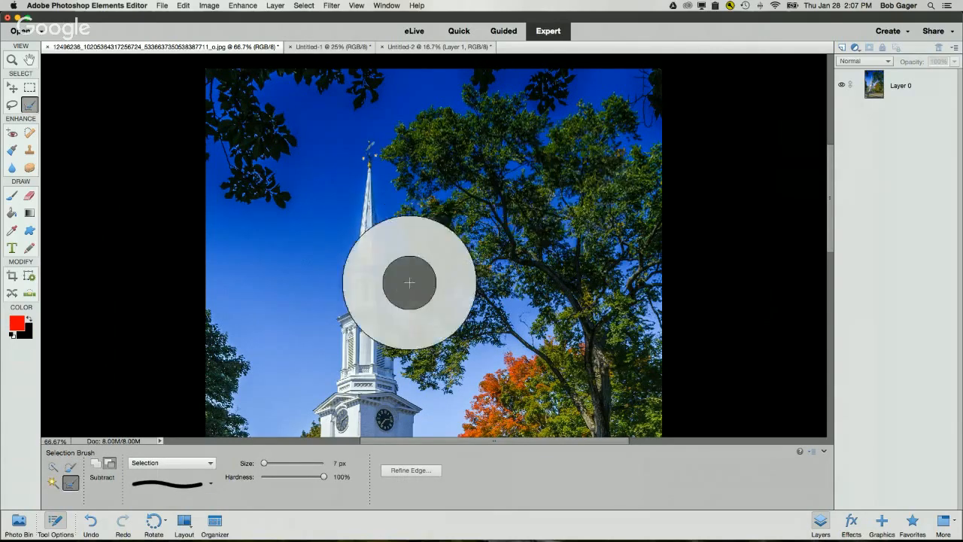
{"action": "left_click", "coordinate": [53, 483]}
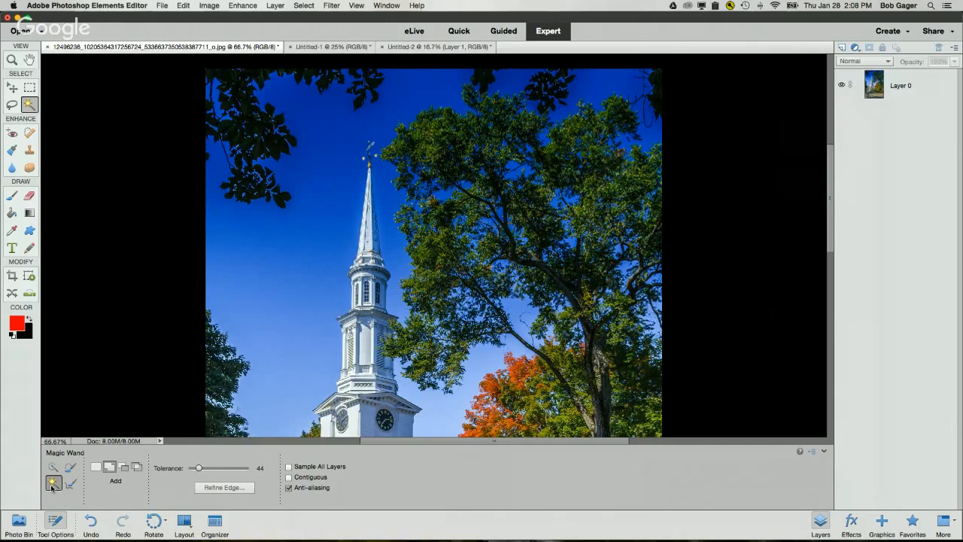
- Turn on Contiguous for the Magic Wand and make a New selection of the sky beside the steeple on Layer 0
{"action": "left_click", "coordinate": [290, 479]}
{"action": "left_click", "coordinate": [874, 88]}
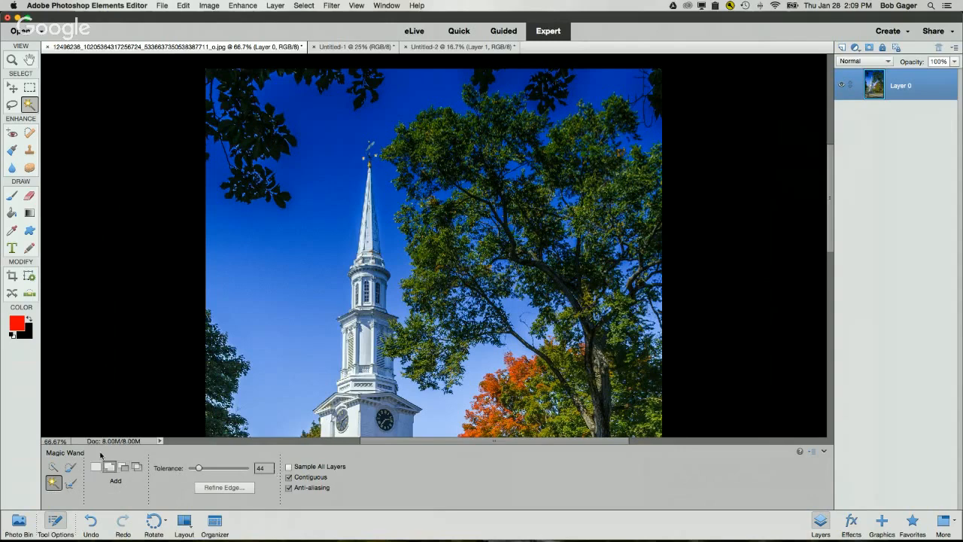
{"action": "left_click", "coordinate": [95, 466]}
{"action": "left_click", "coordinate": [110, 468]}
{"action": "left_click", "coordinate": [124, 468]}
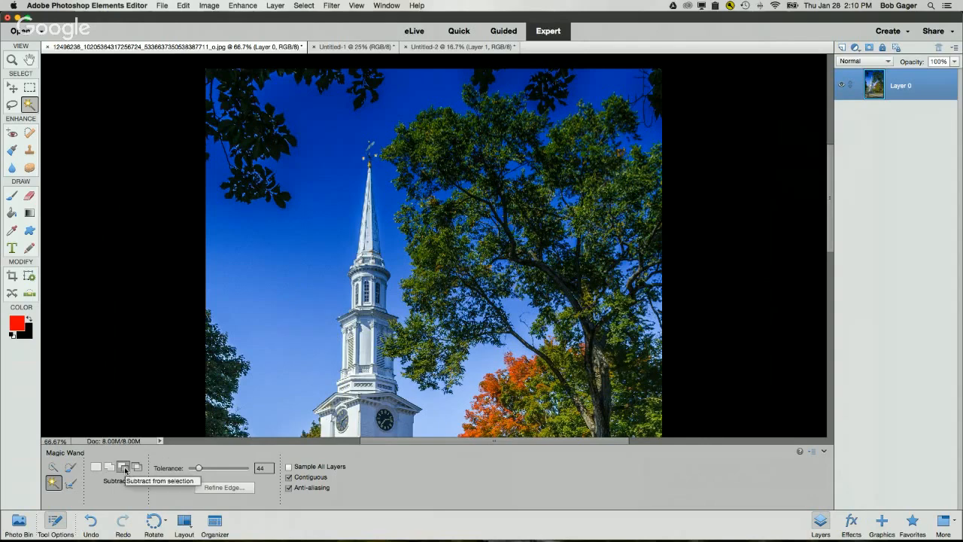
{"action": "left_click", "coordinate": [137, 468]}
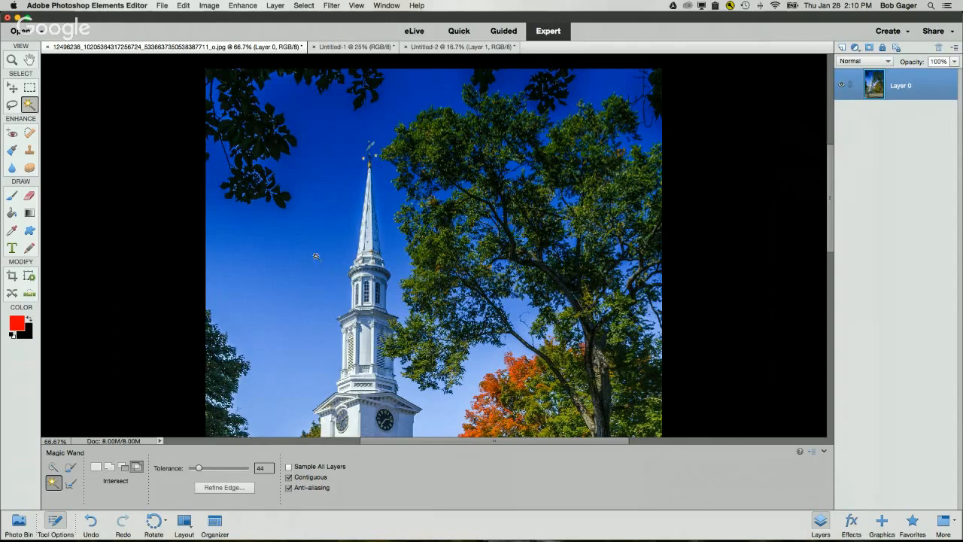
{"action": "left_click", "coordinate": [95, 467]}
{"action": "left_click", "coordinate": [278, 264]}
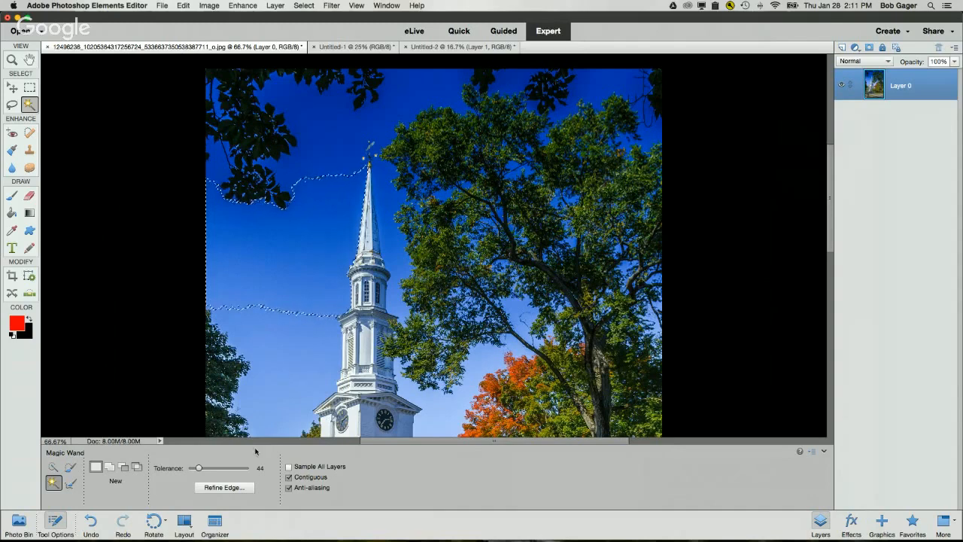
- Reselect the sky beside the steeple with the Magic Wand at tolerance 13 and again at tolerance 6
{"action": "mouse_move", "coordinate": [198, 469]}
{"action": "left_mouse_down"}
{"action": "mouse_move", "coordinate": [223, 470]}
{"action": "mouse_move", "coordinate": [179, 471]}
{"action": "mouse_move", "coordinate": [192, 470]}
{"action": "left_mouse_up"}
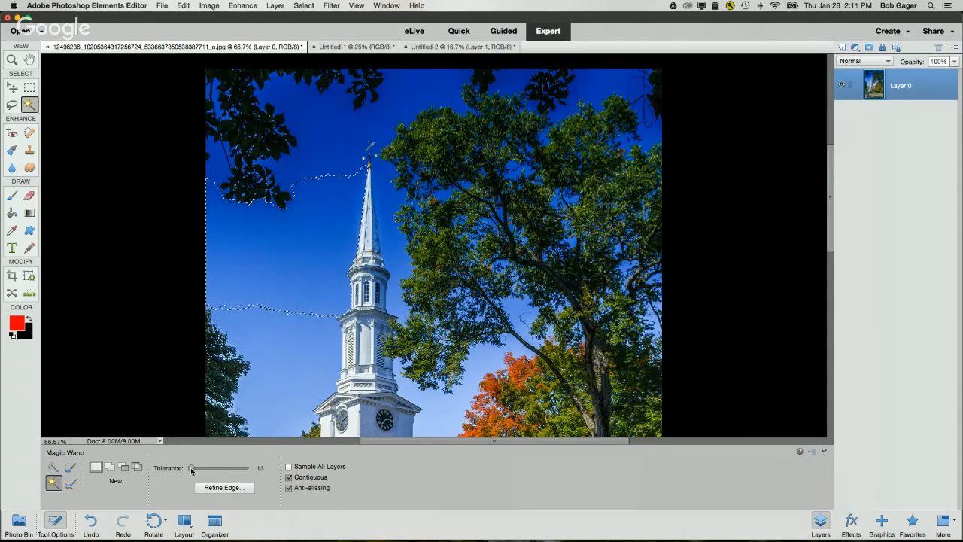
{"action": "left_click", "coordinate": [285, 271]}
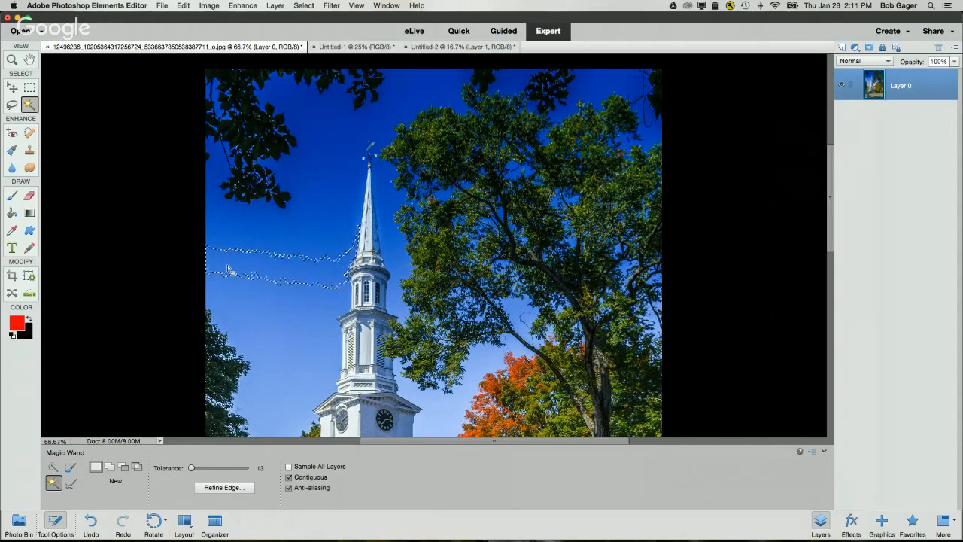
{"action": "left_click_drag", "start_coordinate": [191, 468], "coordinate": [180, 469]}
{"action": "left_click", "coordinate": [287, 268]}
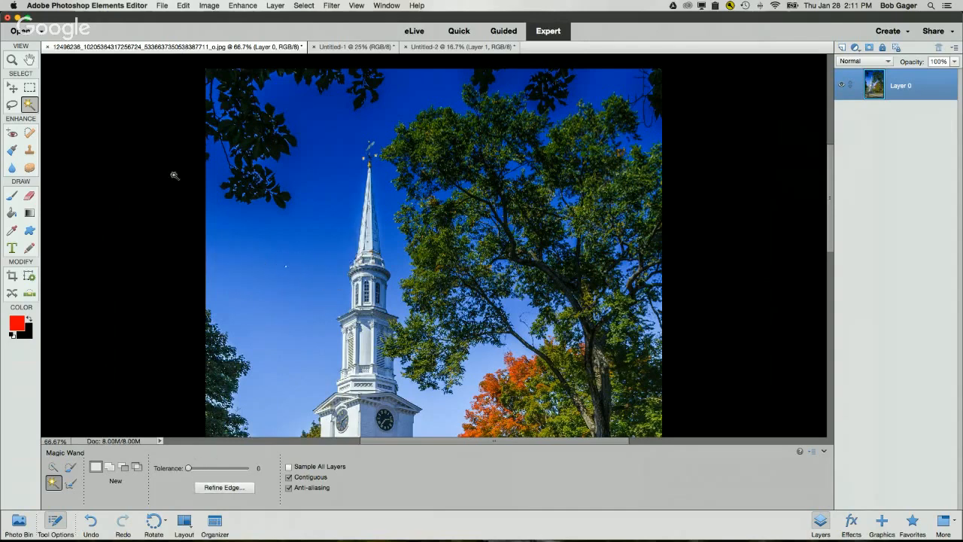
- Sample several spots of the sky beside the steeple with the Magic Wand at tolerance 4
{"action": "left_click", "coordinate": [12, 60]}
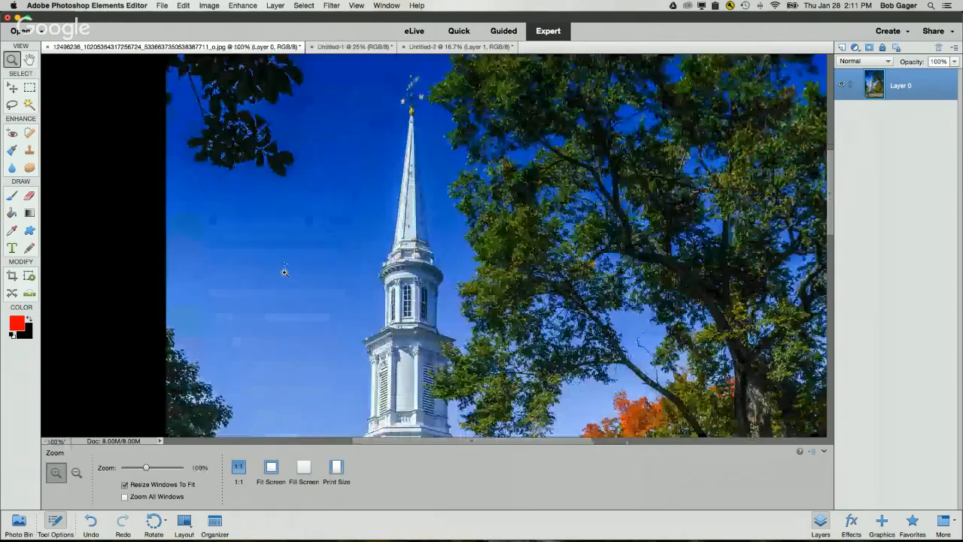
{"action": "left_click", "coordinate": [289, 261]}
{"action": "left_click", "coordinate": [289, 261]}
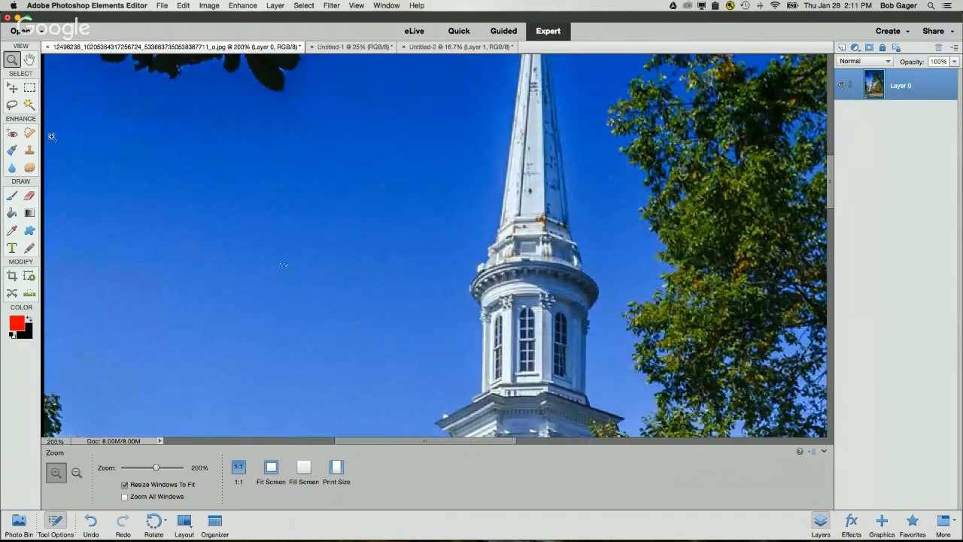
{"action": "left_click", "coordinate": [29, 106]}
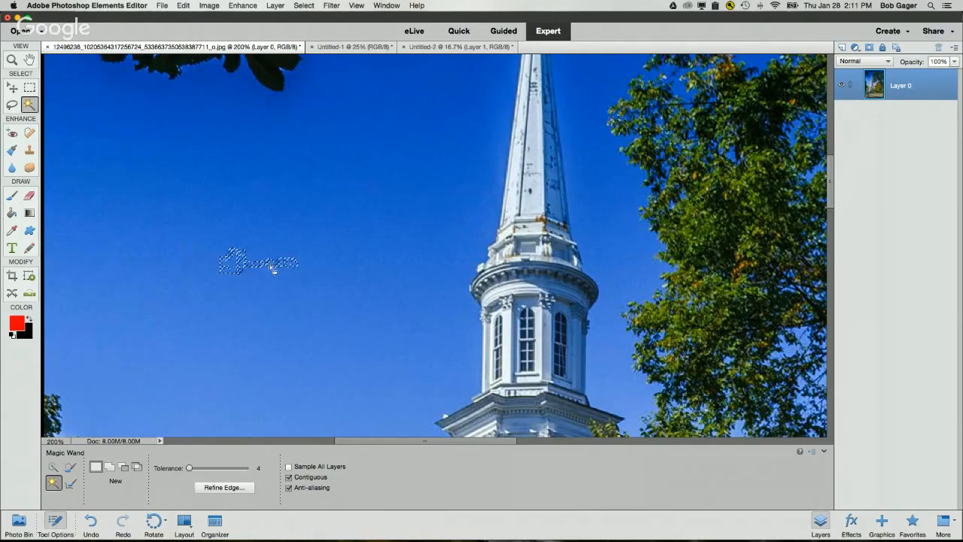
{"action": "left_click", "coordinate": [269, 264]}
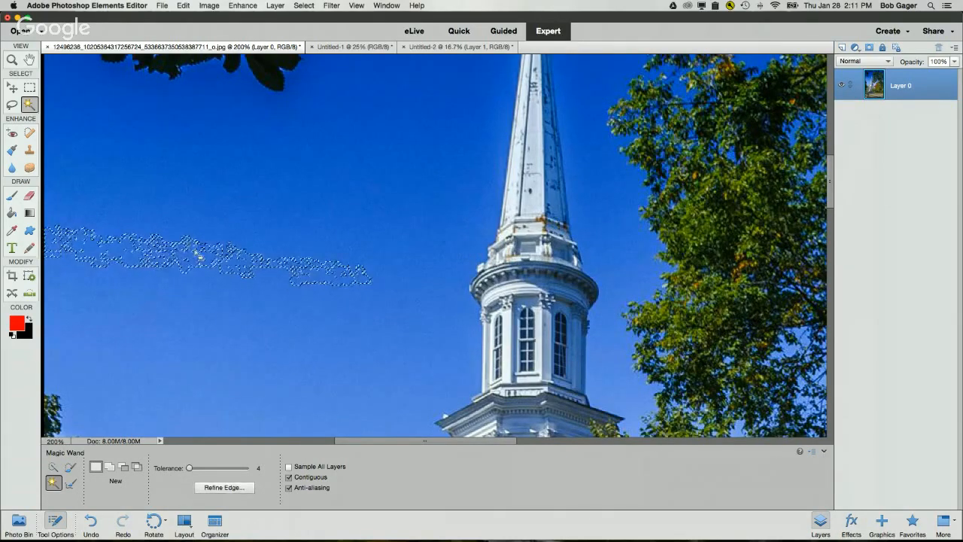
{"action": "left_click", "coordinate": [286, 165]}
{"action": "left_click", "coordinate": [243, 256]}
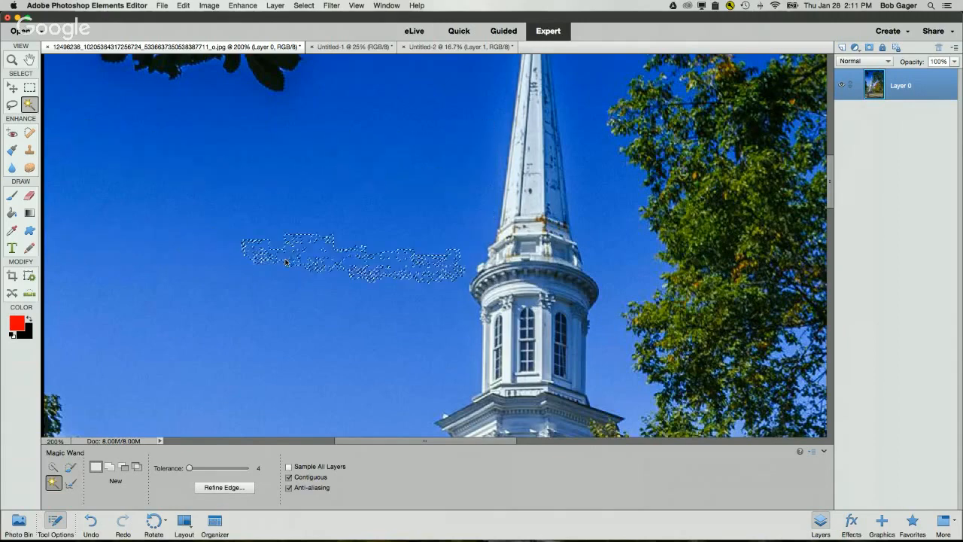
{"action": "left_click", "coordinate": [237, 272]}
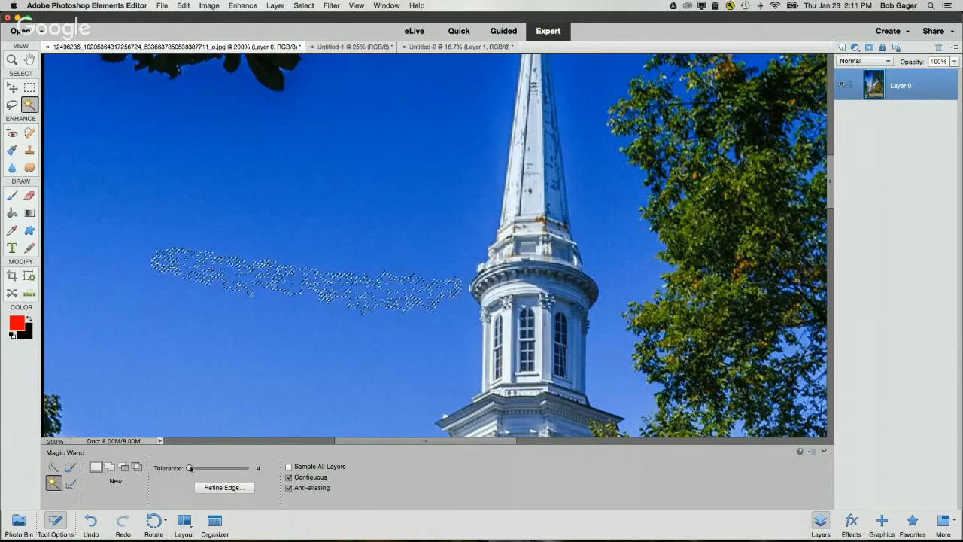
- Set the Magic Wand tolerance to 112 and reselect the sky beside the steeple
{"action": "left_click_drag", "start_coordinate": [215, 470], "coordinate": [217, 470]}
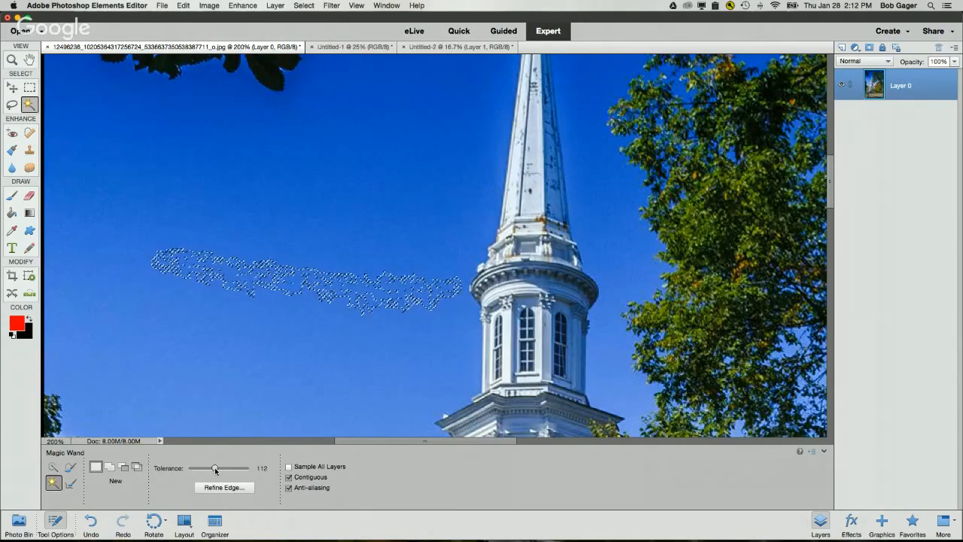
{"action": "left_click", "coordinate": [260, 241]}
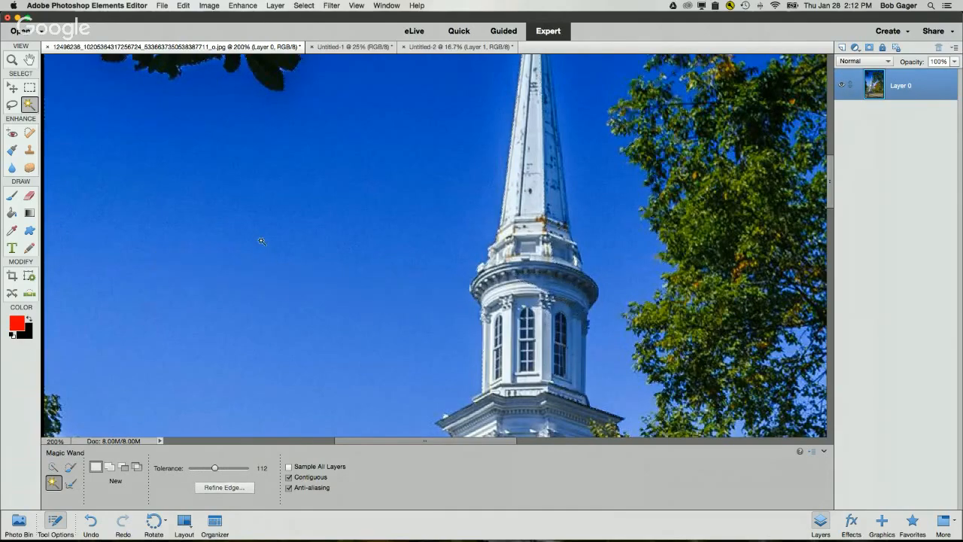
{"action": "left_click", "coordinate": [12, 61]}
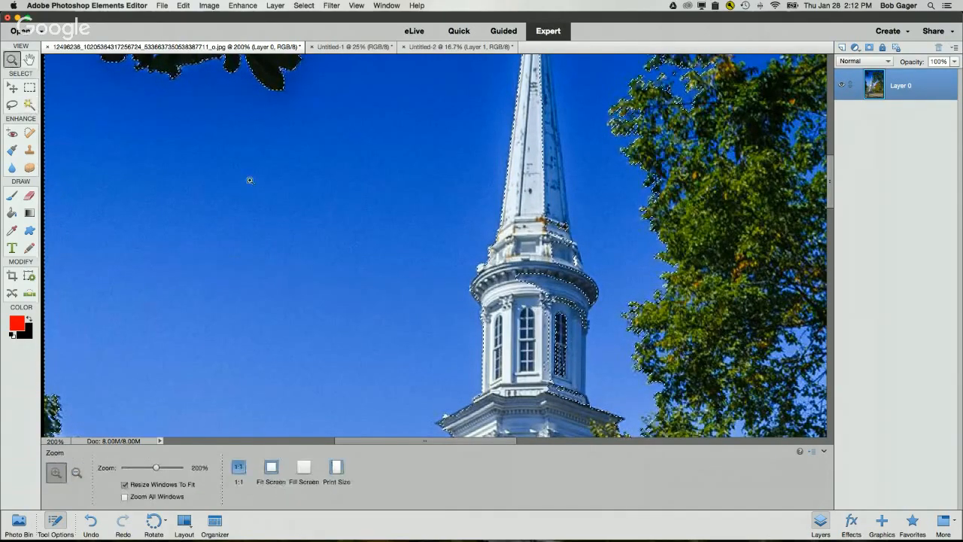
- Reselect the sky with the Magic Wand at tolerance 65 and inspect the selection edge along the steeple
{"action": "double_click", "coordinate": [28, 60]}
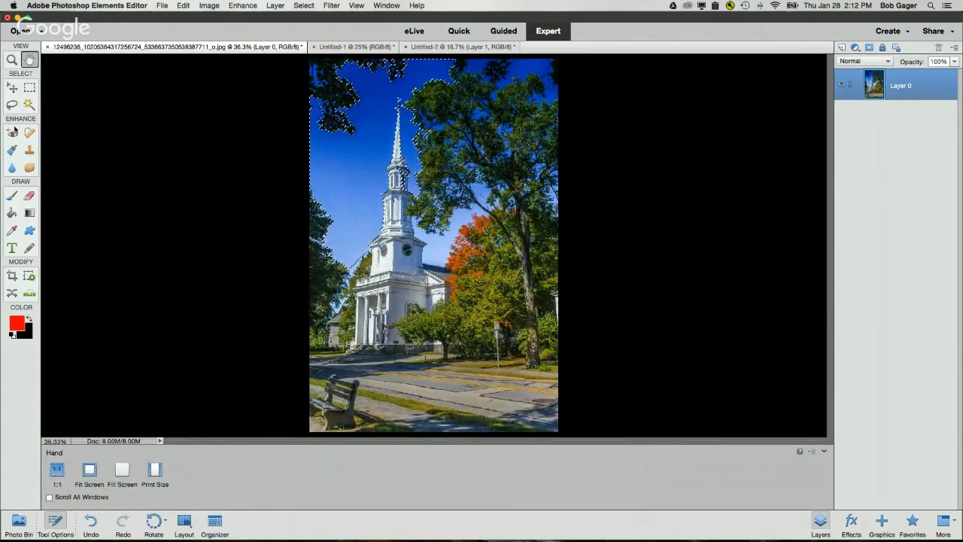
{"action": "left_click", "coordinate": [30, 105]}
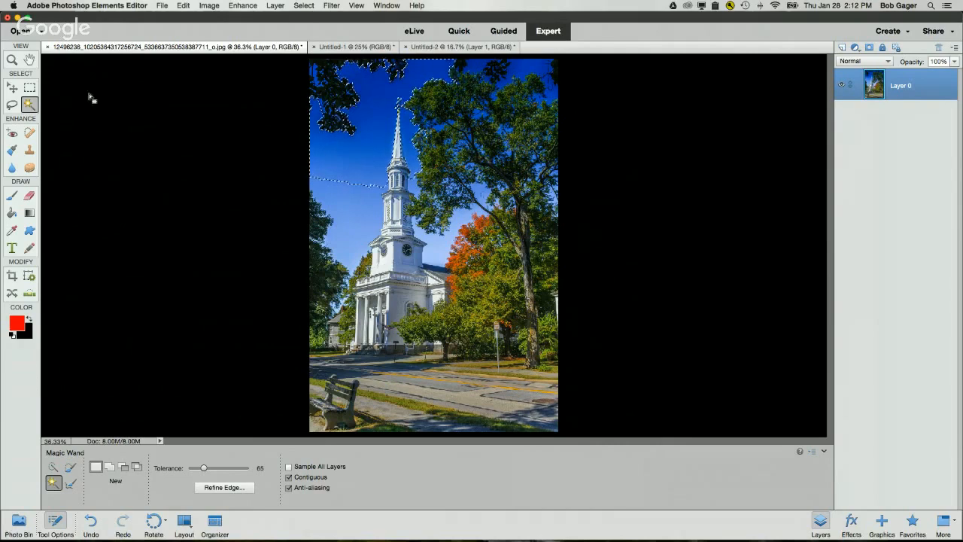
{"action": "left_click", "coordinate": [12, 61]}
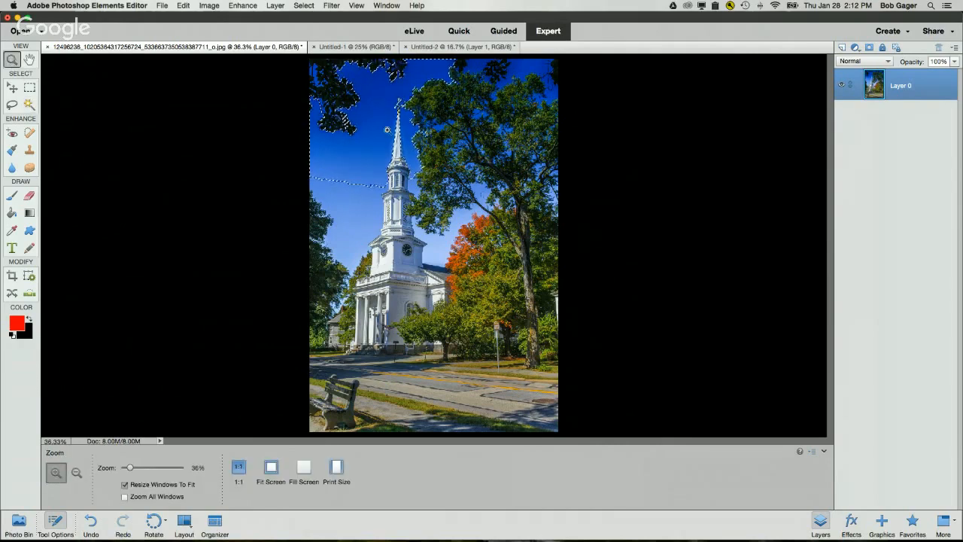
{"action": "left_click", "coordinate": [398, 135]}
{"action": "left_click", "coordinate": [435, 256]}
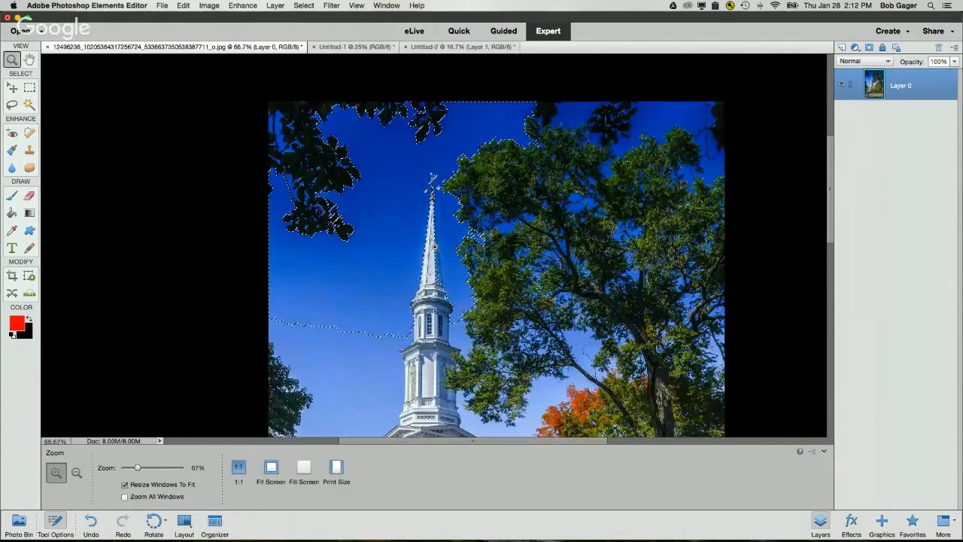
{"action": "left_click", "coordinate": [437, 259]}
{"action": "left_click", "coordinate": [455, 228]}
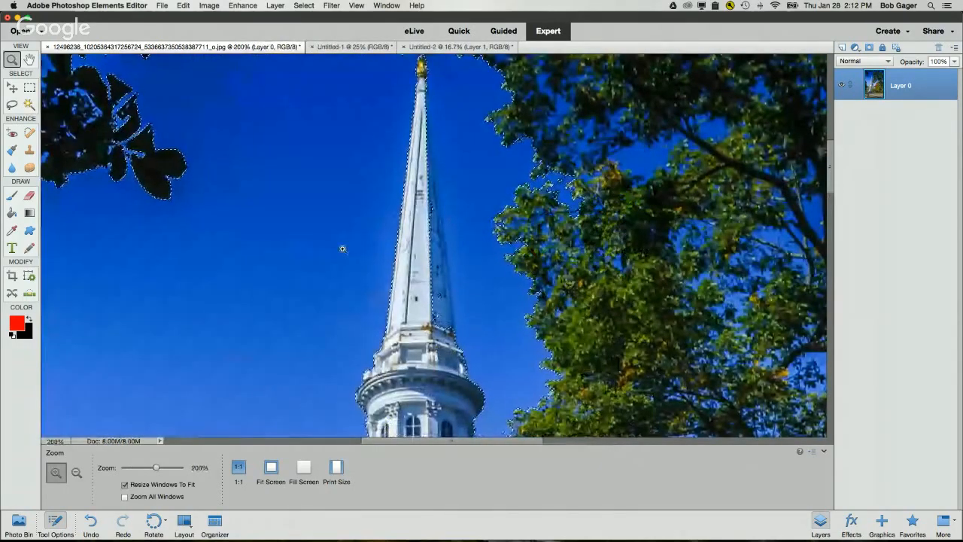
- Reselect the sky between the steeple and the large tree at a lower Magic Wand tolerance and again at 80
{"action": "left_click", "coordinate": [29, 104]}
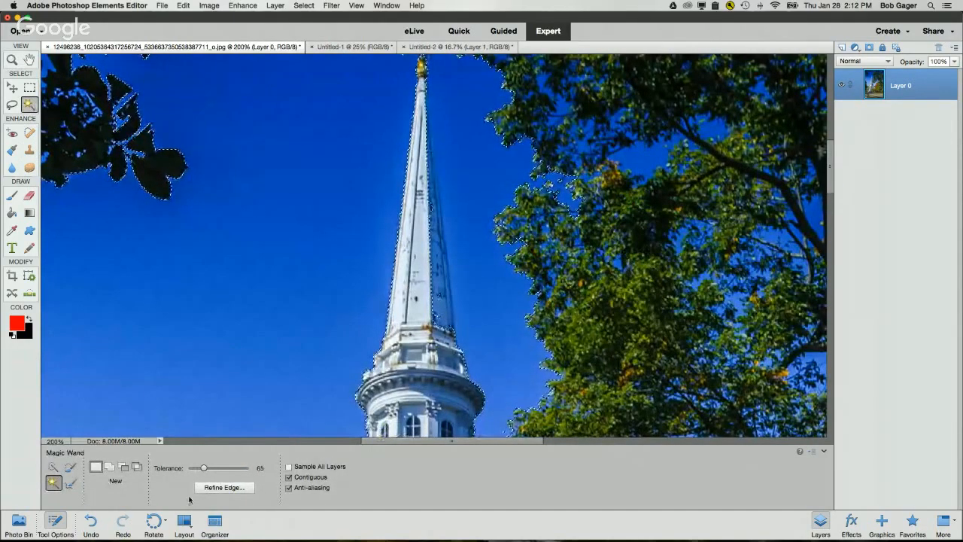
{"action": "left_click_drag", "start_coordinate": [204, 468], "coordinate": [200, 468]}
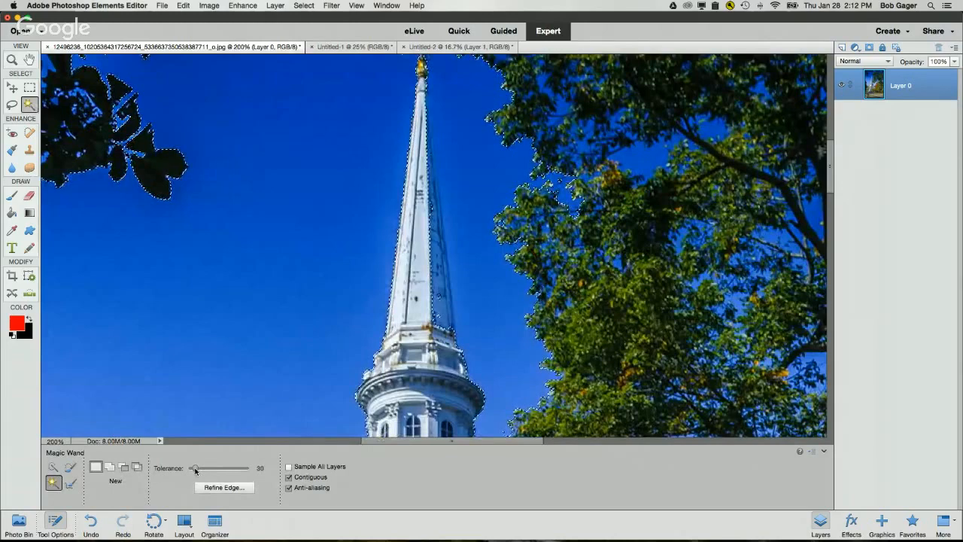
{"action": "key", "text": "super+d"}
{"action": "left_click", "coordinate": [458, 212]}
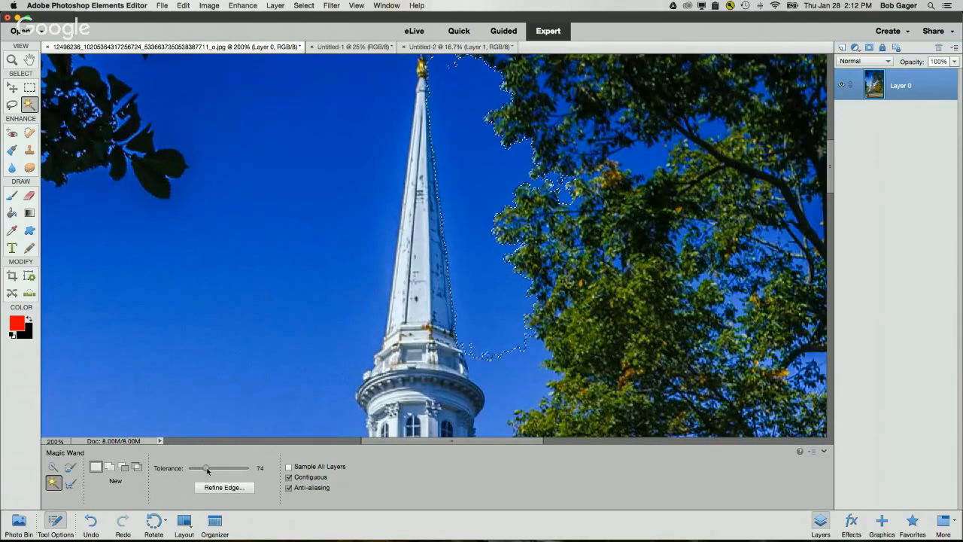
{"action": "key", "text": "super+d"}
{"action": "left_click", "coordinate": [450, 210]}
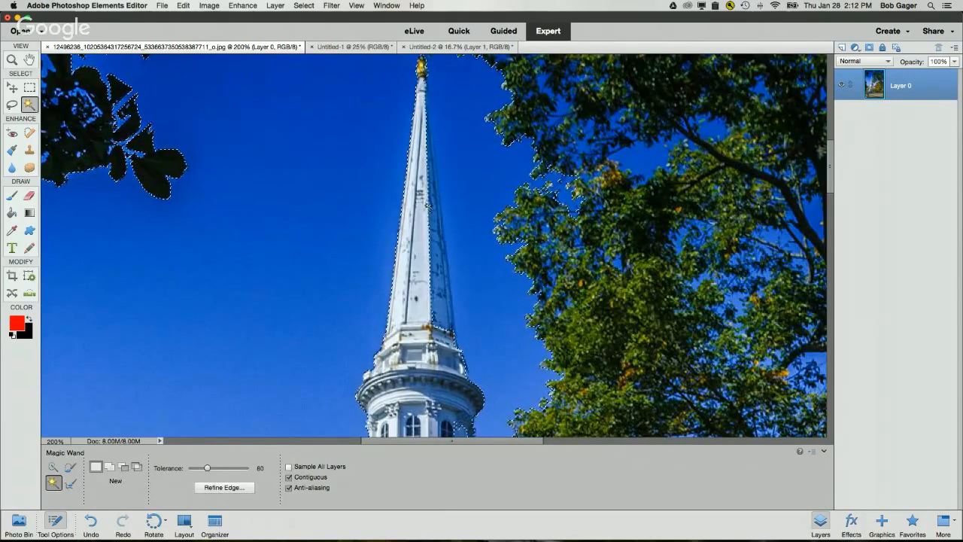
- Set the Magic Wand tolerance to 55 and make a fresh selection of the sky on the steeple's open side
{"action": "left_click_drag", "start_coordinate": [209, 468], "coordinate": [201, 468]}
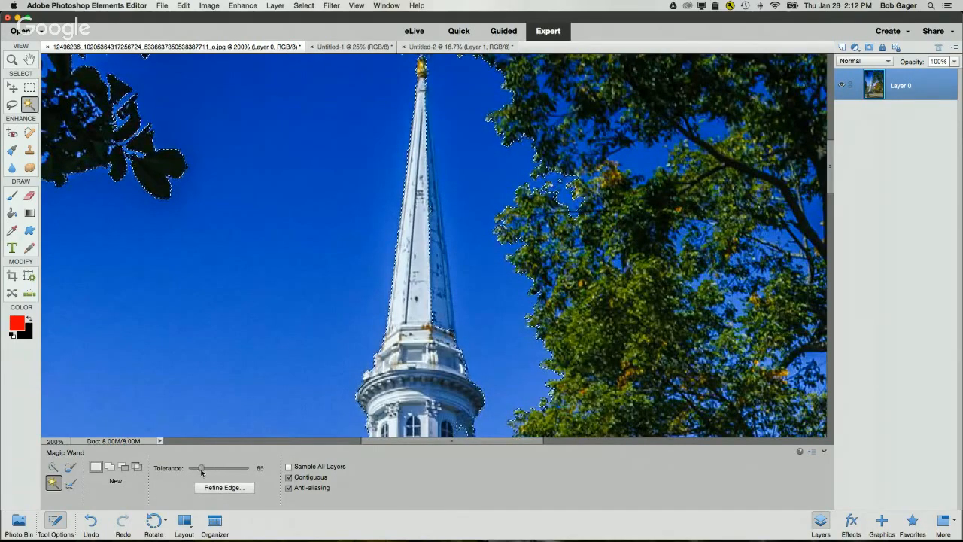
{"action": "key", "text": "super+d"}
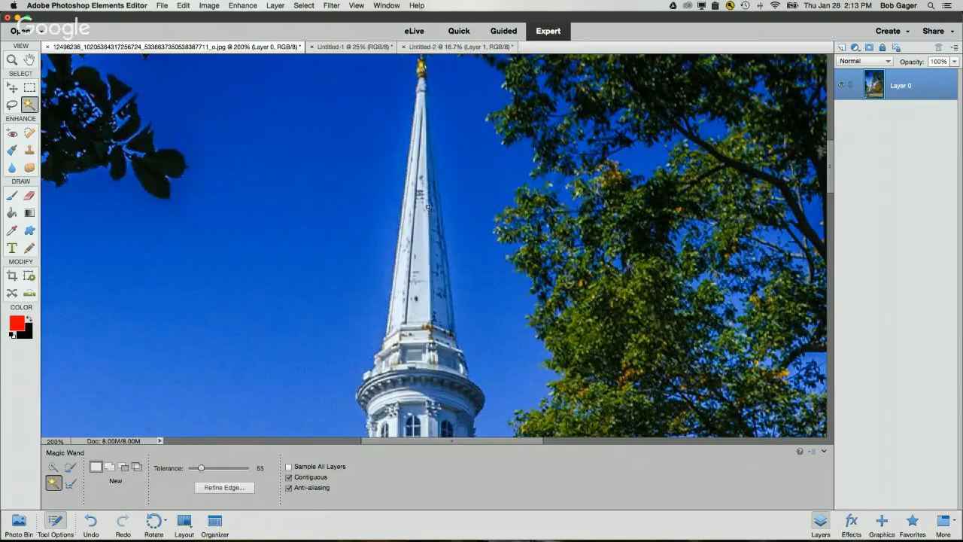
{"action": "left_click", "coordinate": [377, 210]}
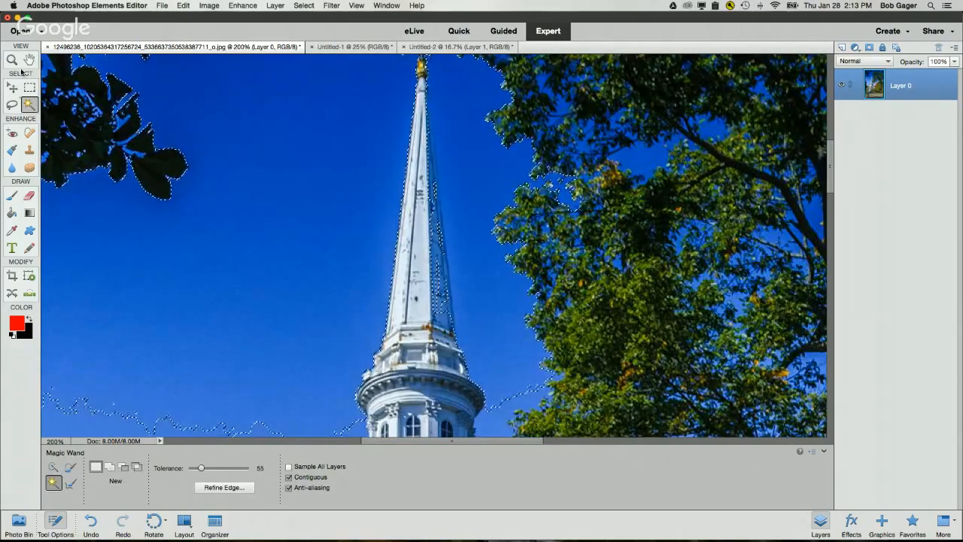
- Toggle Contiguous off and on again, and resample the paler sky beside the steeple at tolerance 55
{"action": "double_click", "coordinate": [13, 60]}
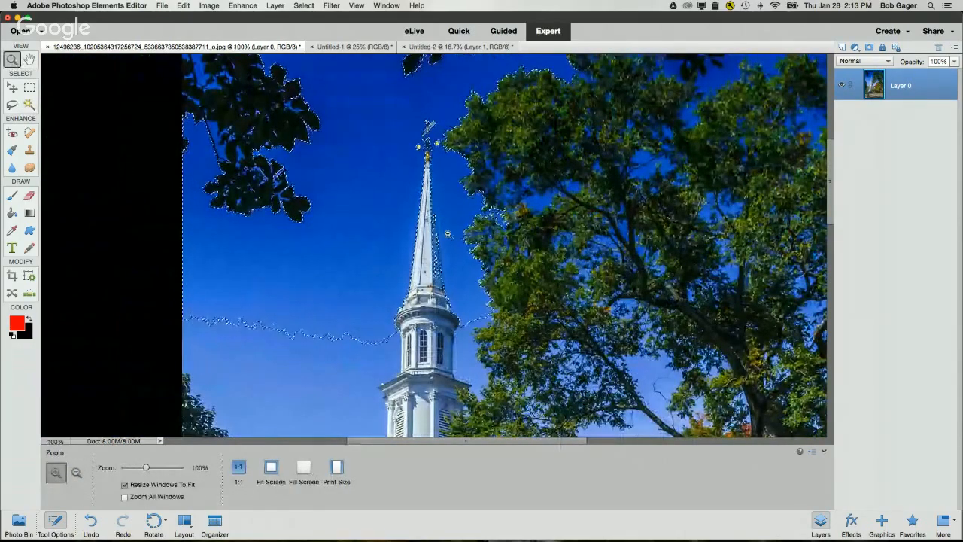
{"action": "left_click", "coordinate": [29, 105]}
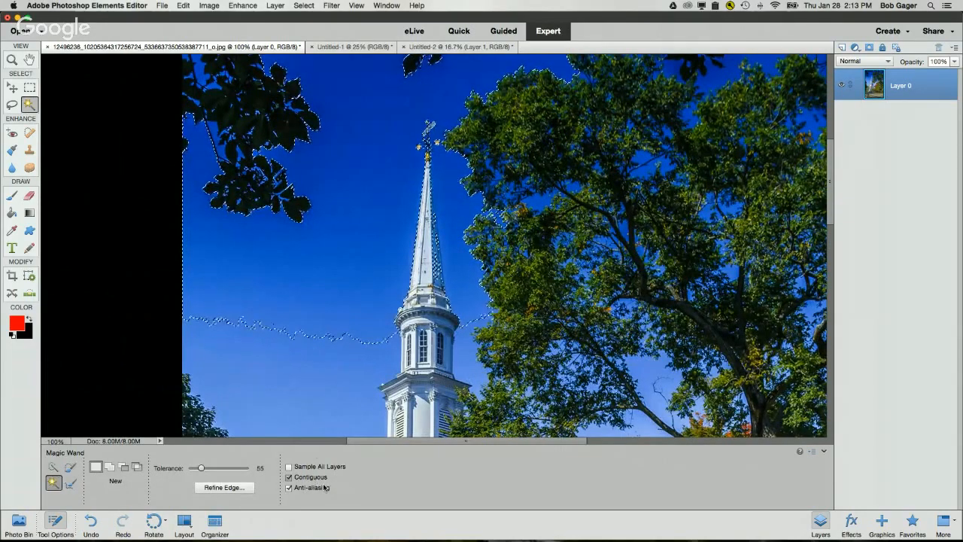
{"action": "left_click", "coordinate": [295, 480]}
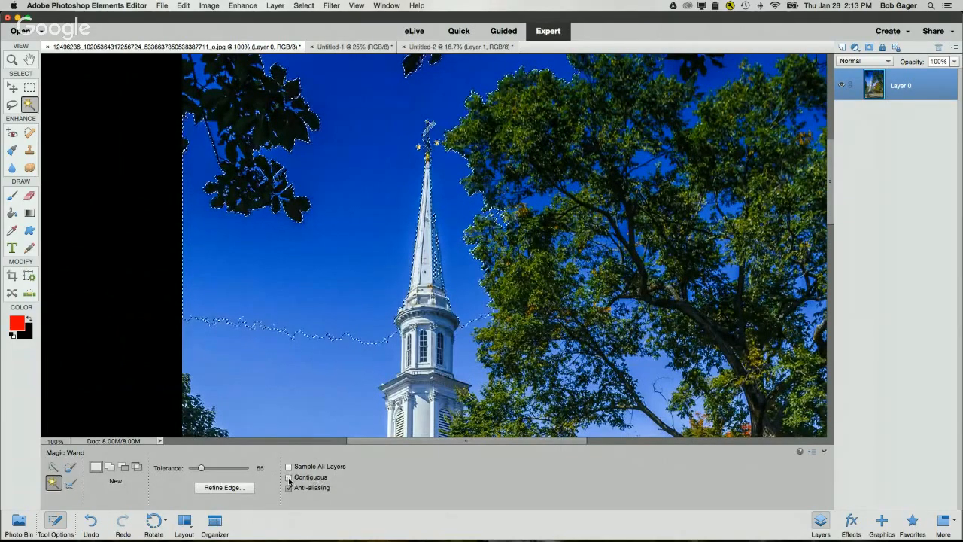
{"action": "left_click", "coordinate": [289, 478]}
{"action": "left_click", "coordinate": [279, 364]}
{"action": "left_click", "coordinate": [268, 331]}
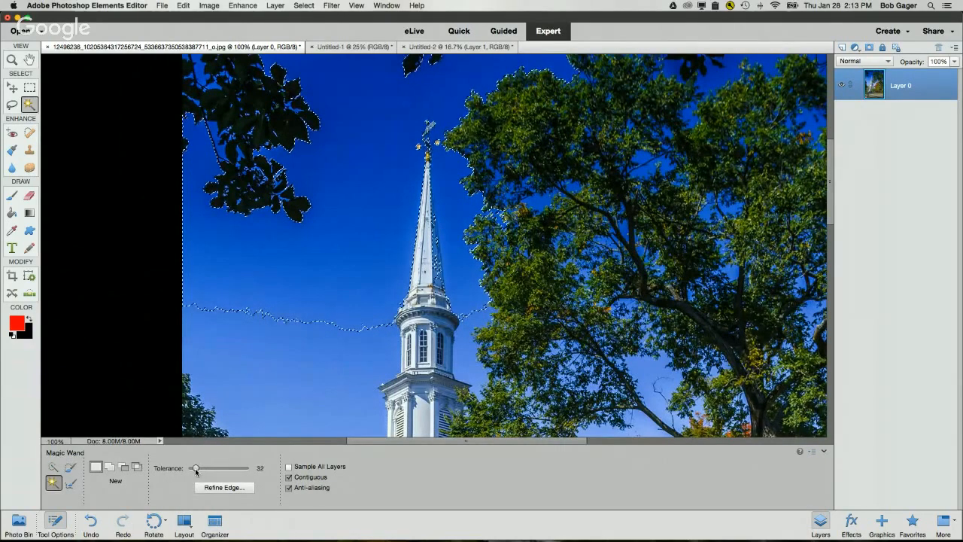
- Set the Magic Wand tolerance to 32, turn off Contiguous and select the blue sky beside the steeple
{"action": "left_click", "coordinate": [308, 298]}
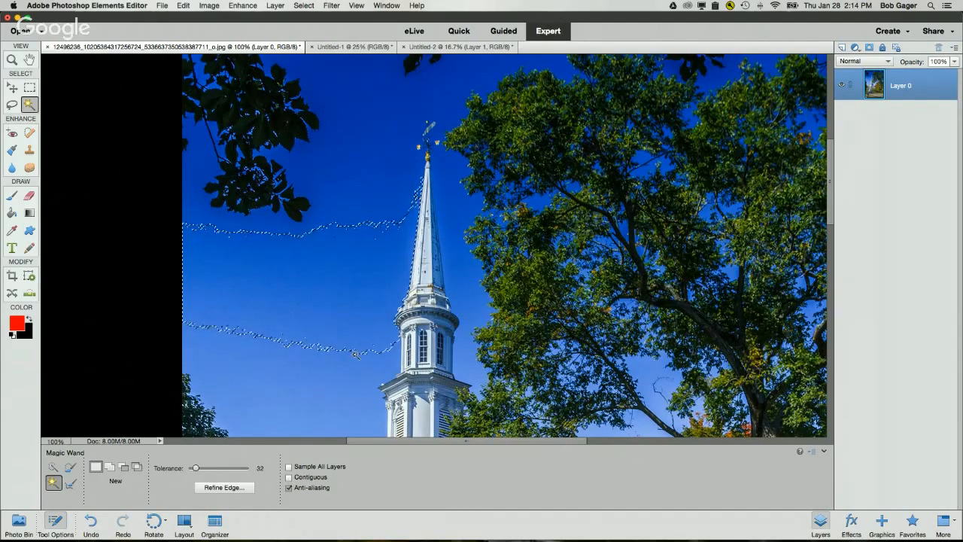
{"action": "left_click", "coordinate": [462, 273]}
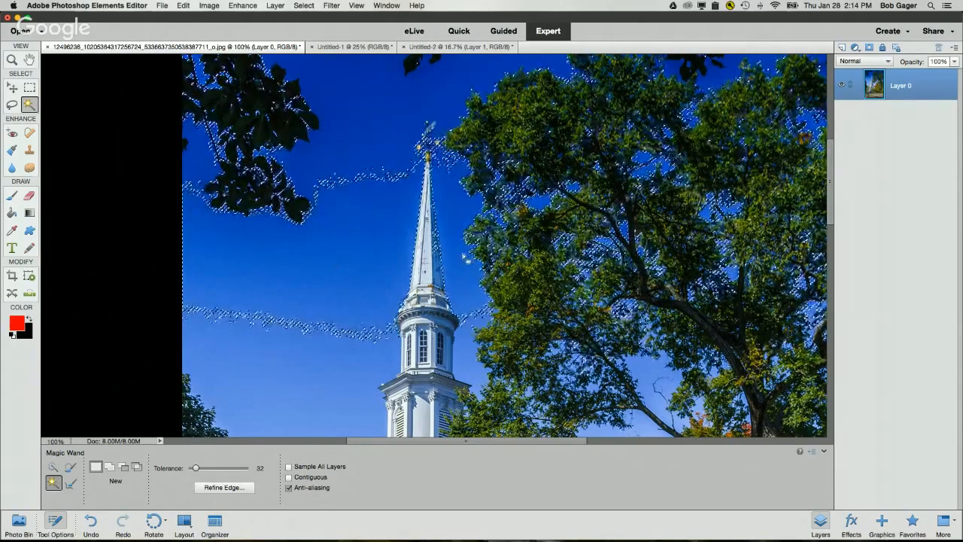
- Examine how far the non-contiguous selection reaches across the photo, from the street and bench up to the treetops
{"action": "scroll", "coordinate": [320, 224], "scroll_direction": "down", "scroll_amount": 10}
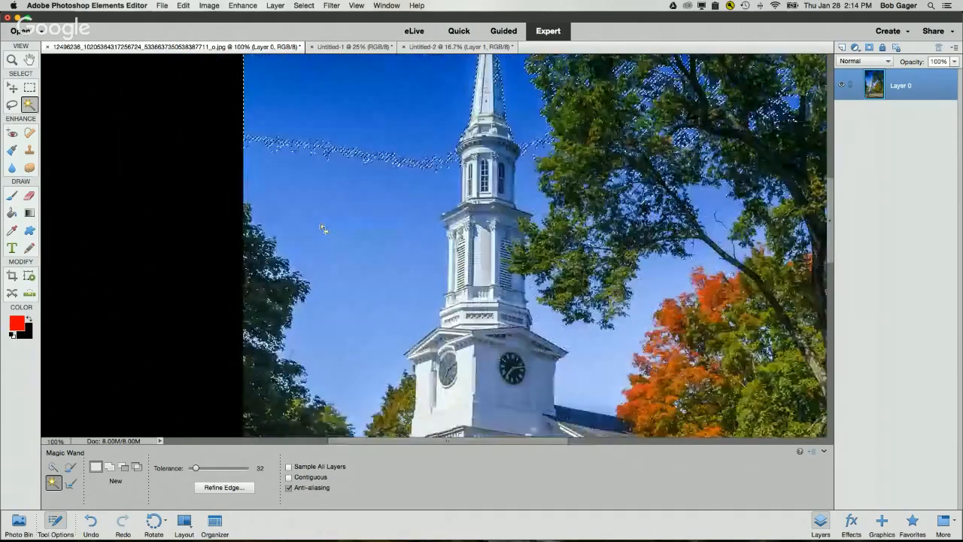
{"action": "scroll", "coordinate": [320, 224], "scroll_direction": "down", "scroll_amount": 15}
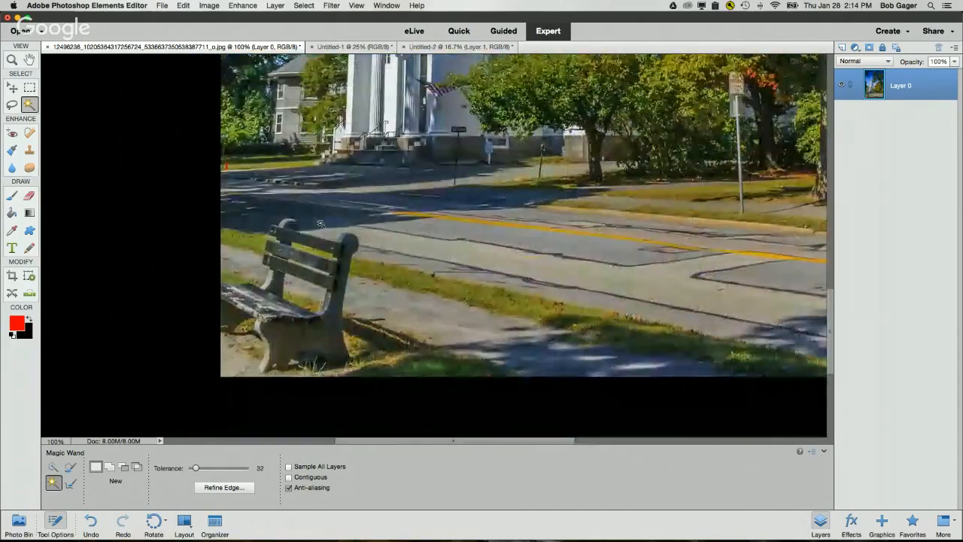
{"action": "scroll", "coordinate": [320, 224], "scroll_direction": "up", "scroll_amount": 2}
{"action": "scroll", "coordinate": [321, 223], "scroll_direction": "right", "scroll_amount": 2}
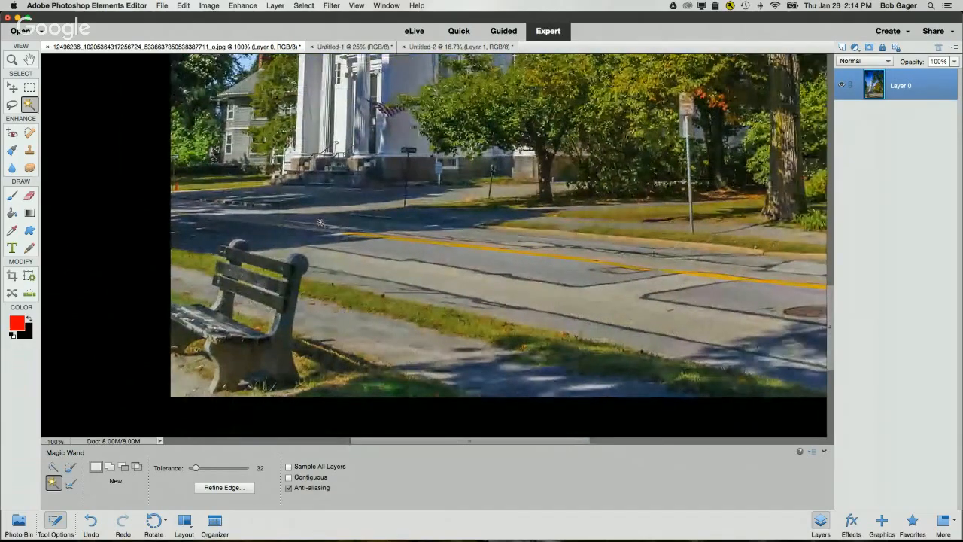
{"action": "scroll", "coordinate": [321, 223], "scroll_direction": "up", "scroll_amount": 4}
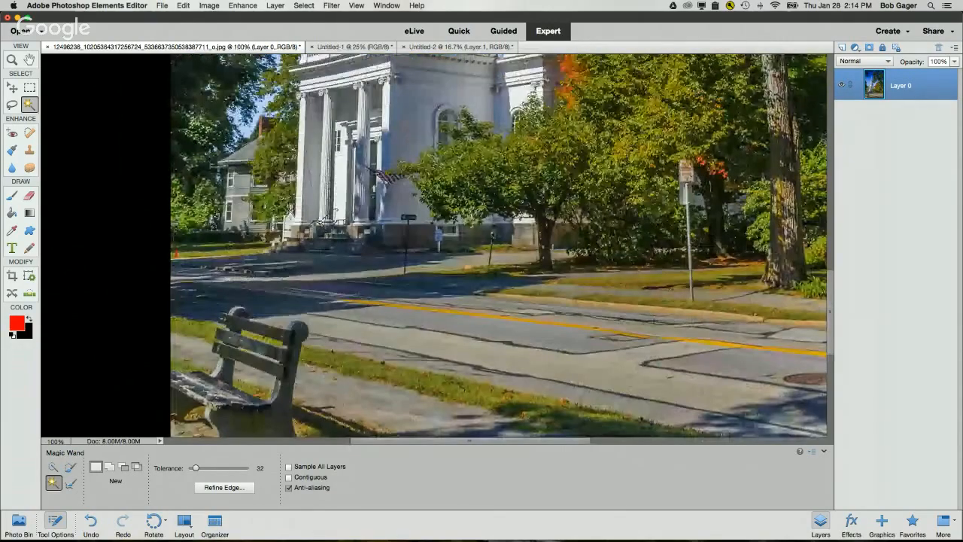
{"action": "scroll", "coordinate": [321, 223], "scroll_direction": "up", "scroll_amount": 6}
{"action": "scroll", "coordinate": [320, 224], "scroll_direction": "up", "scroll_amount": 15}
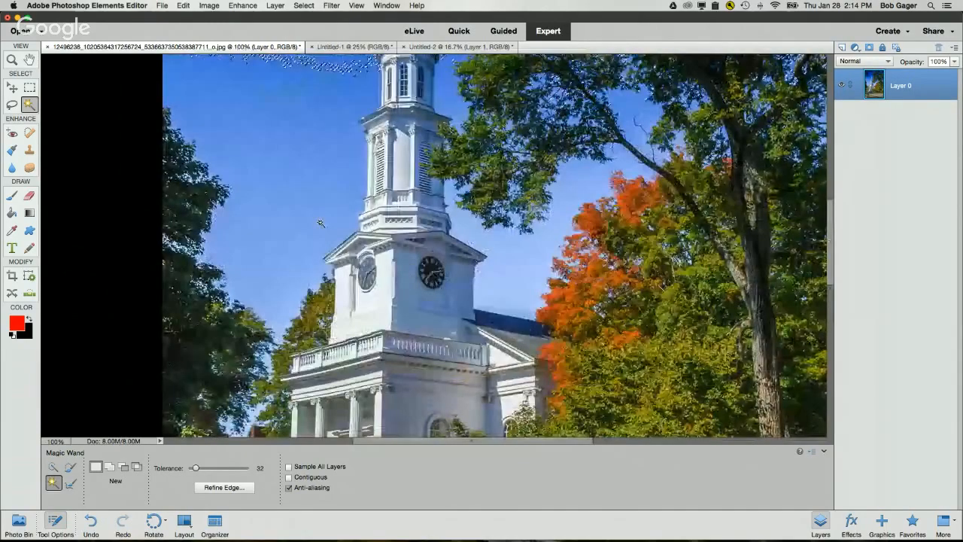
{"action": "scroll", "coordinate": [322, 226], "scroll_direction": "up", "scroll_amount": 4}
{"action": "scroll", "coordinate": [322, 226], "scroll_direction": "down", "scroll_amount": 3}
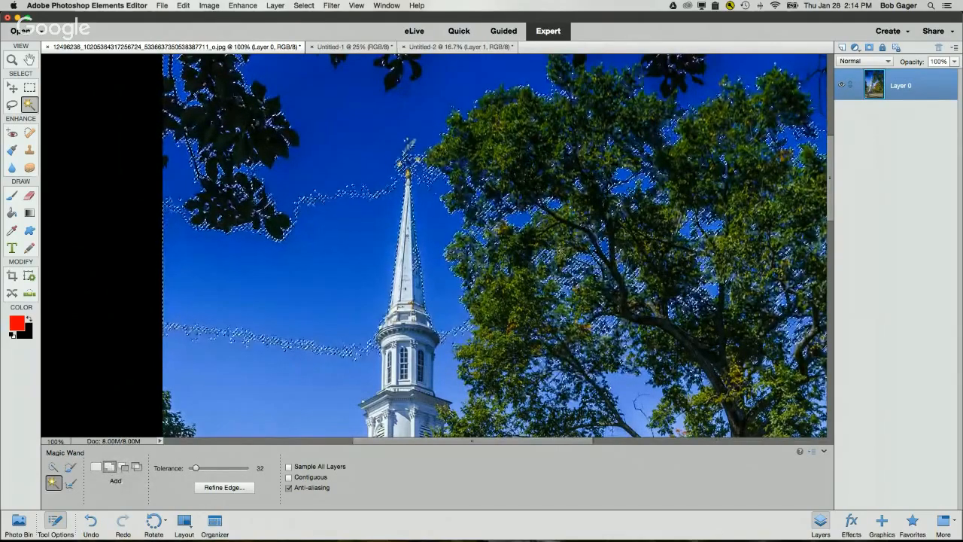
- In Add mode, add the dark upper sky and the paler sky beside the steeple's lower part to the selection
{"action": "left_click", "coordinate": [349, 141]}
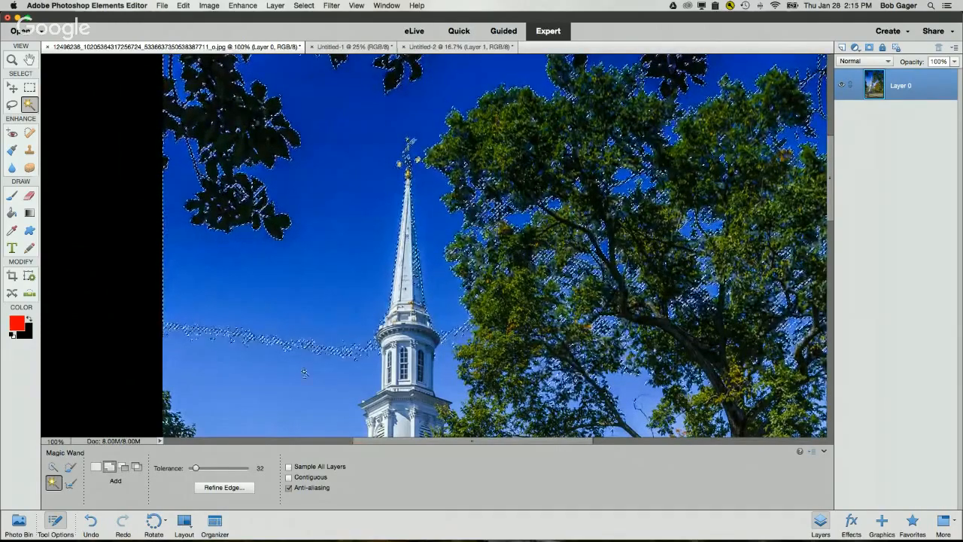
{"action": "scroll", "coordinate": [305, 373], "scroll_direction": "down", "scroll_amount": 2}
{"action": "scroll", "coordinate": [304, 373], "scroll_direction": "down", "scroll_amount": 3}
{"action": "left_click", "coordinate": [274, 320]}
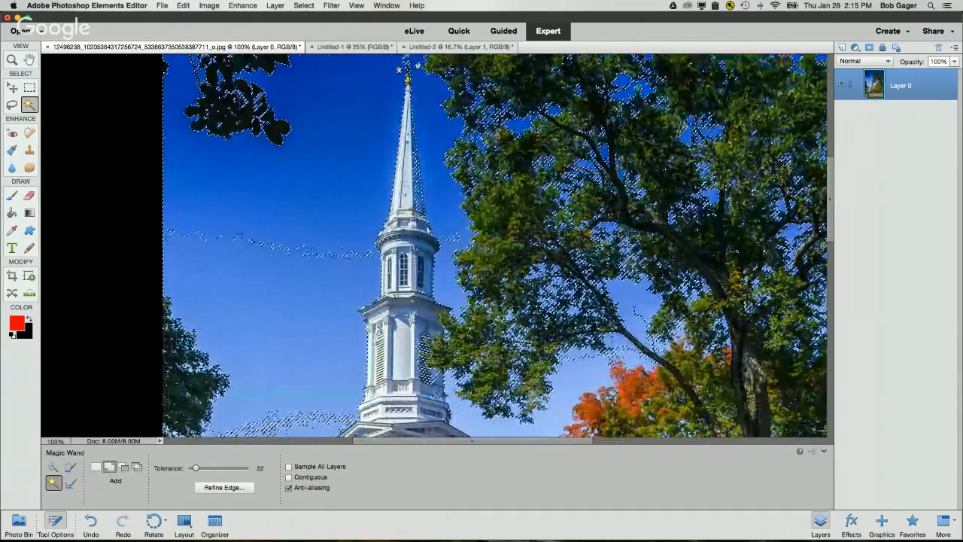
- Add the leftover sky band beside the belfry and the pale sky around the clock tower and church roof to the selection
{"action": "scroll", "coordinate": [291, 188], "scroll_direction": "down", "scroll_amount": 2}
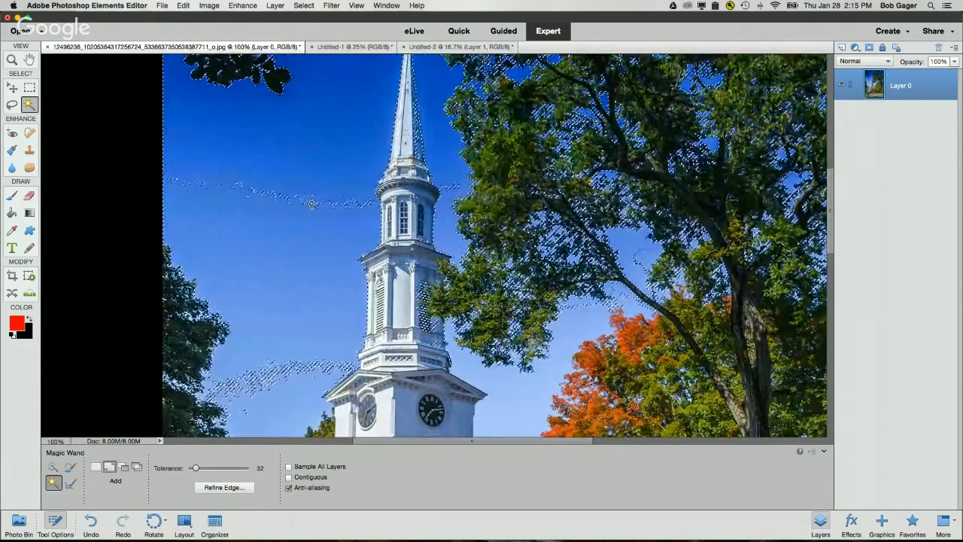
{"action": "left_click", "coordinate": [292, 202]}
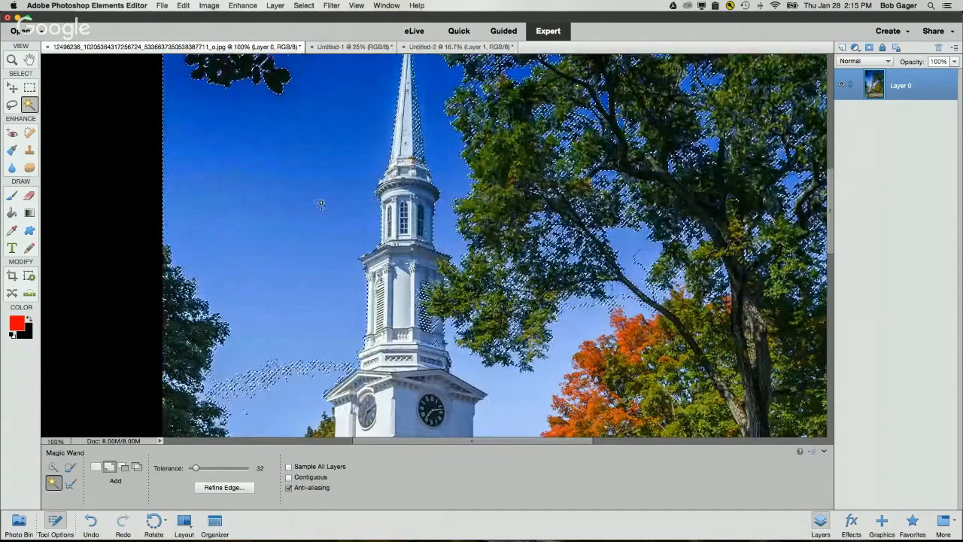
{"action": "scroll", "coordinate": [291, 204], "scroll_direction": "down", "scroll_amount": 1}
{"action": "scroll", "coordinate": [288, 205], "scroll_direction": "down", "scroll_amount": 3}
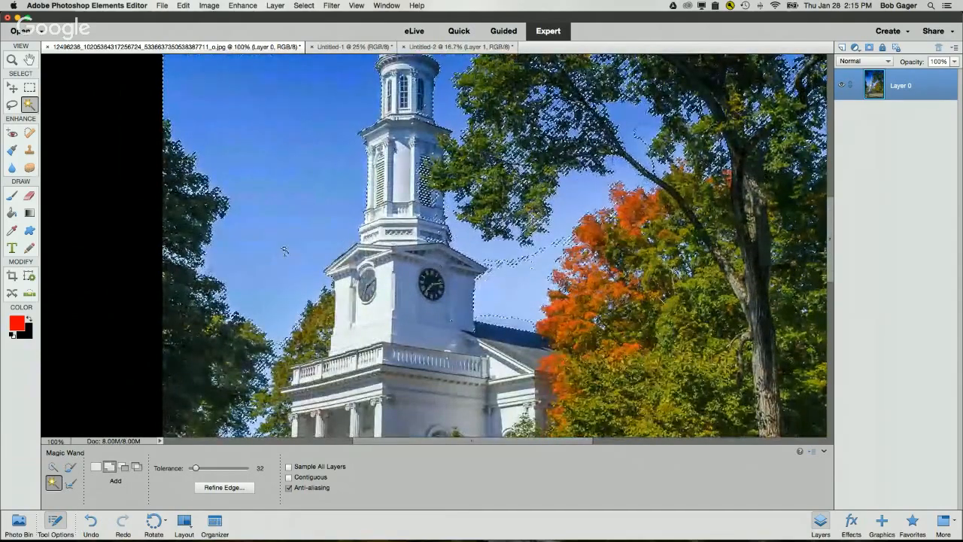
{"action": "scroll", "coordinate": [283, 298], "scroll_direction": "down", "scroll_amount": 1}
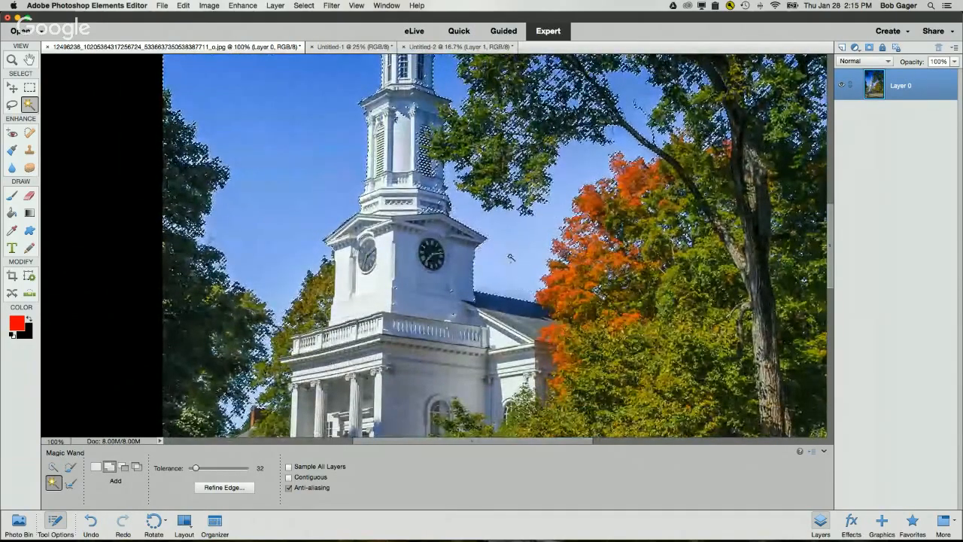
- Examine the sky selection around the steeple, through the large tree's branches and along the photo's edges
{"action": "scroll", "coordinate": [507, 254], "scroll_direction": "right", "scroll_amount": 3}
{"action": "scroll", "coordinate": [506, 254], "scroll_direction": "up", "scroll_amount": 1}
{"action": "scroll", "coordinate": [434, 246], "scroll_direction": "right", "scroll_amount": 3}
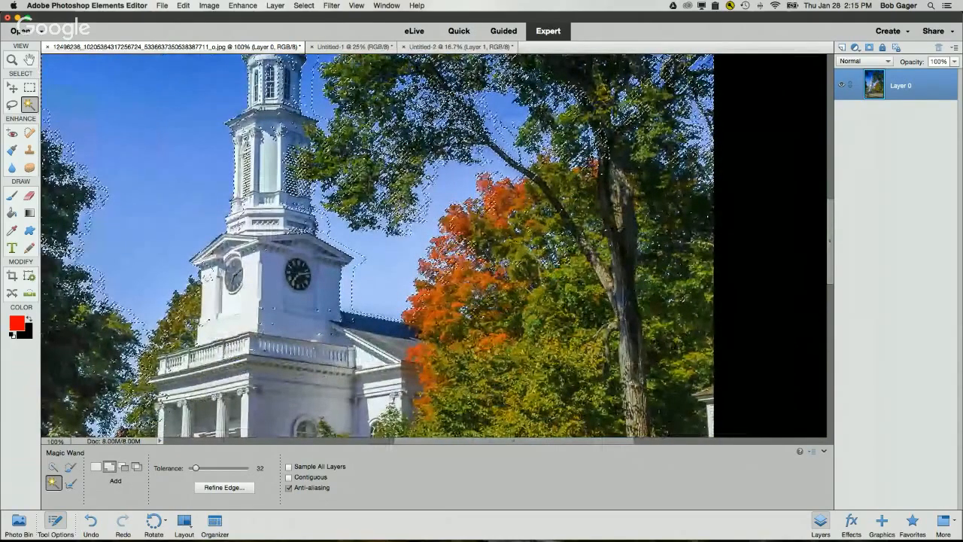
{"action": "scroll", "coordinate": [454, 182], "scroll_direction": "up", "scroll_amount": 3}
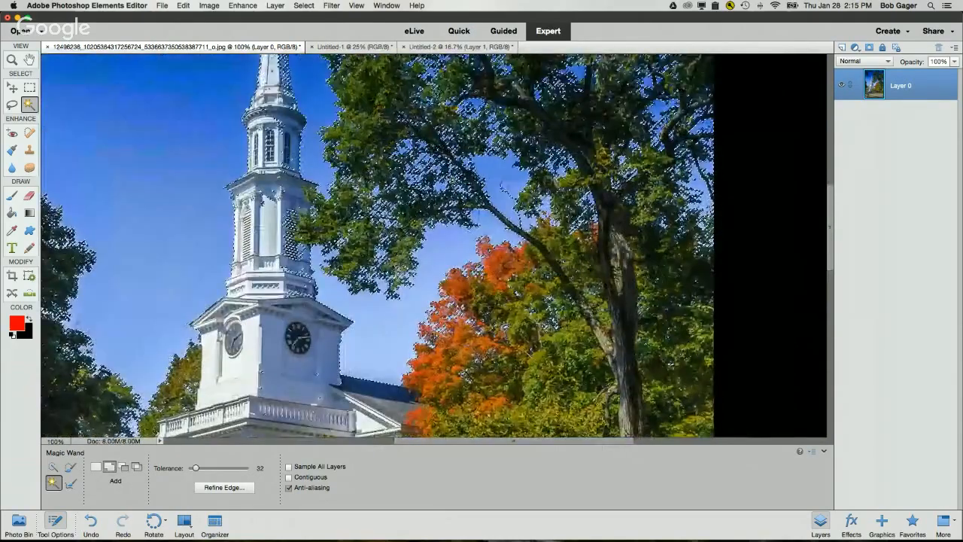
{"action": "scroll", "coordinate": [435, 245], "scroll_direction": "up", "scroll_amount": 12}
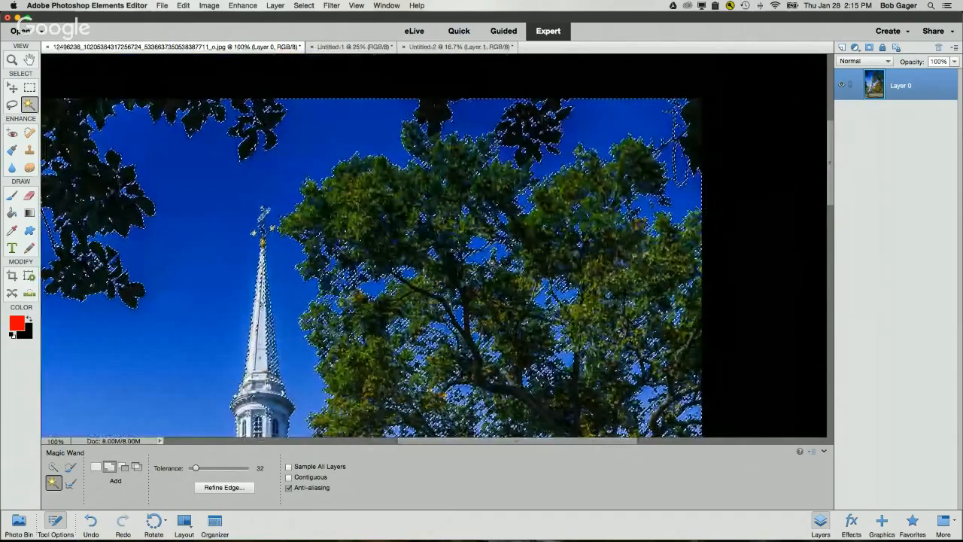
{"action": "scroll", "coordinate": [451, 248], "scroll_direction": "down", "scroll_amount": 4}
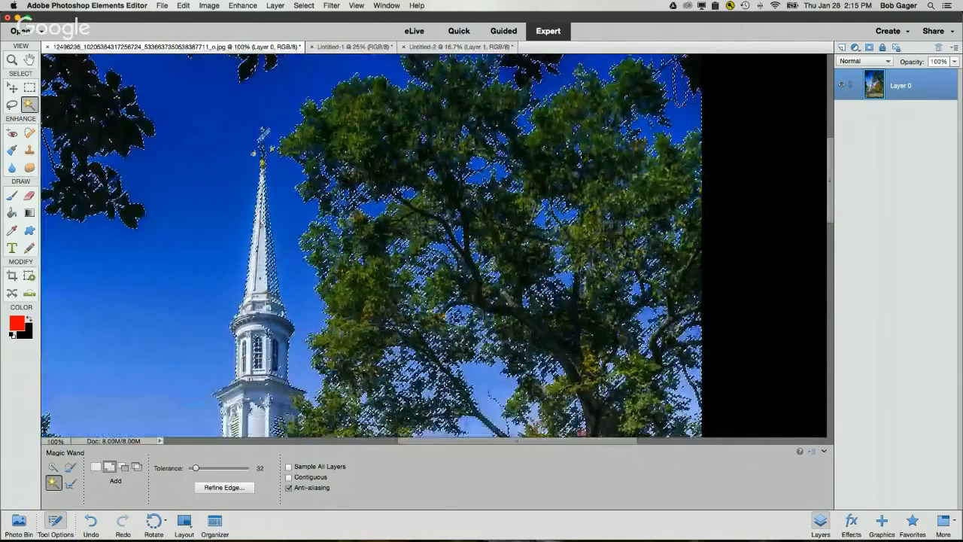
{"action": "scroll", "coordinate": [493, 264], "scroll_direction": "down", "scroll_amount": 5}
{"action": "scroll", "coordinate": [493, 265], "scroll_direction": "down", "scroll_amount": 10}
{"action": "scroll", "coordinate": [493, 265], "scroll_direction": "left", "scroll_amount": 1}
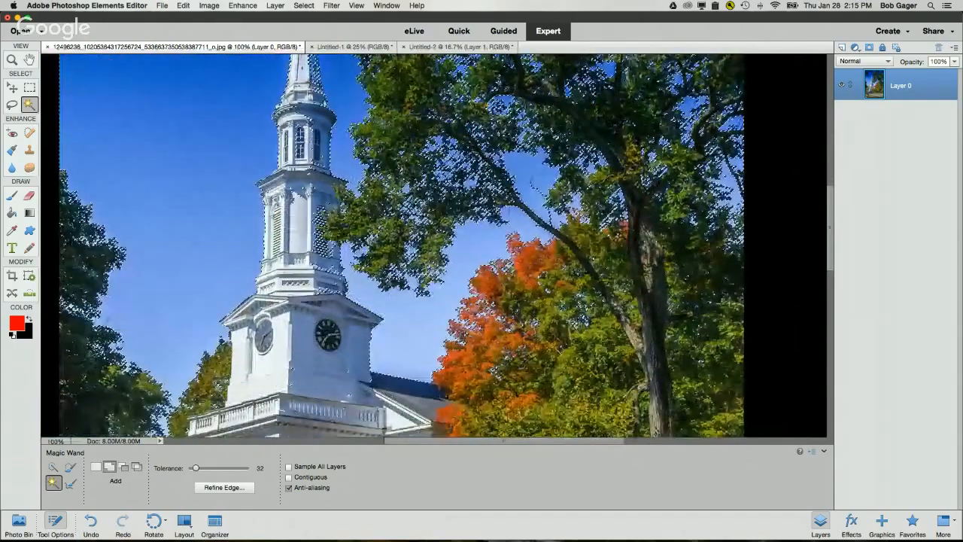
- Examine the sky selection from the clock tower up to the spire and close up among the large tree's leaves at 600%
{"action": "scroll", "coordinate": [493, 265], "scroll_direction": "up", "scroll_amount": 2}
{"action": "scroll", "coordinate": [493, 265], "scroll_direction": "down", "scroll_amount": 7}
{"action": "scroll", "coordinate": [493, 265], "scroll_direction": "left", "scroll_amount": 1}
{"action": "scroll", "coordinate": [492, 265], "scroll_direction": "down", "scroll_amount": 4}
{"action": "scroll", "coordinate": [493, 265], "scroll_direction": "up", "scroll_amount": 10}
{"action": "scroll", "coordinate": [493, 264], "scroll_direction": "up", "scroll_amount": 9}
{"action": "scroll", "coordinate": [493, 265], "scroll_direction": "right", "scroll_amount": 1}
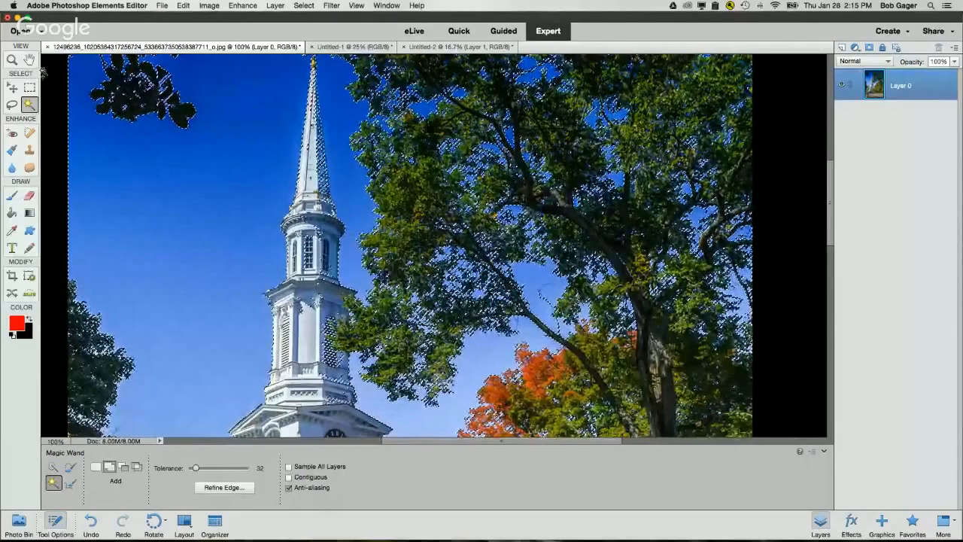
{"action": "left_click", "coordinate": [12, 59]}
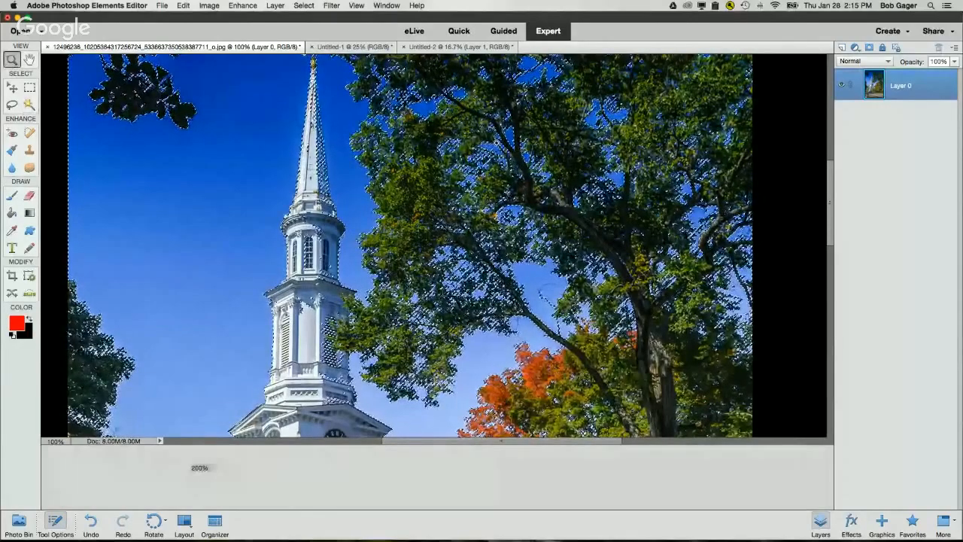
{"action": "left_click", "coordinate": [483, 141]}
{"action": "left_click", "coordinate": [442, 202]}
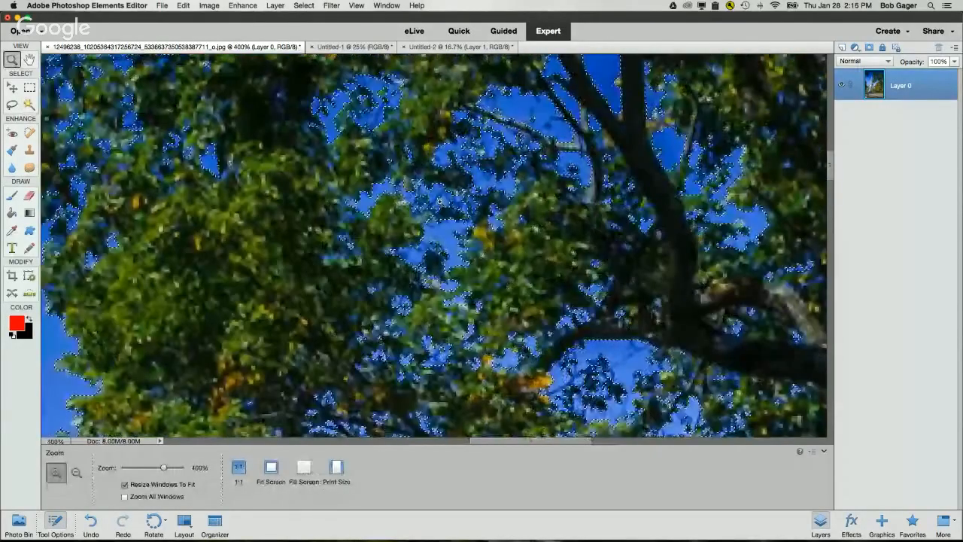
{"action": "left_click", "coordinate": [399, 217]}
{"action": "left_click", "coordinate": [367, 227]}
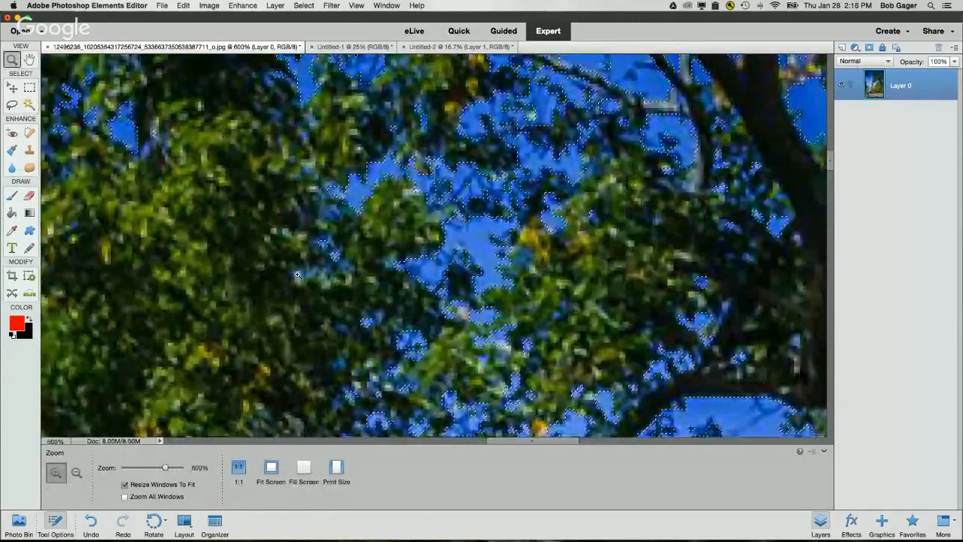
- With the Magic Wand in Add mode, add the darker blue sky patches among the large tree's upper leaves to the selection
{"action": "left_click", "coordinate": [29, 104]}
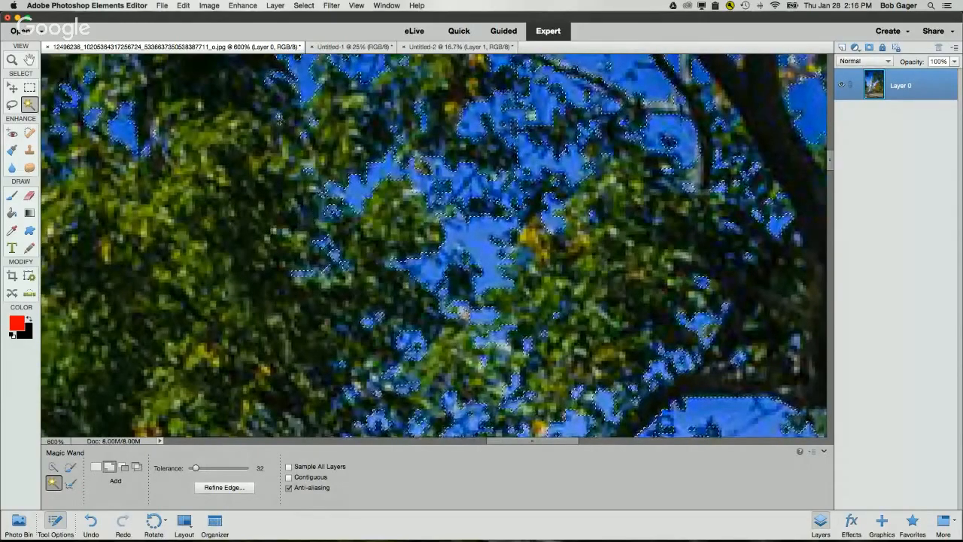
{"action": "scroll", "coordinate": [286, 143], "scroll_direction": "left", "scroll_amount": 3}
{"action": "scroll", "coordinate": [295, 170], "scroll_direction": "left", "scroll_amount": 5}
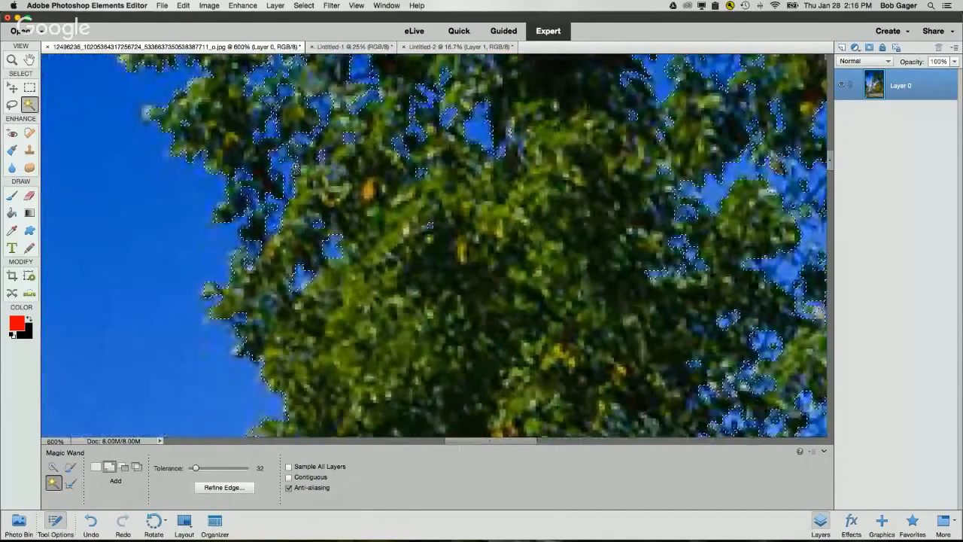
{"action": "scroll", "coordinate": [296, 169], "scroll_direction": "up", "scroll_amount": 4}
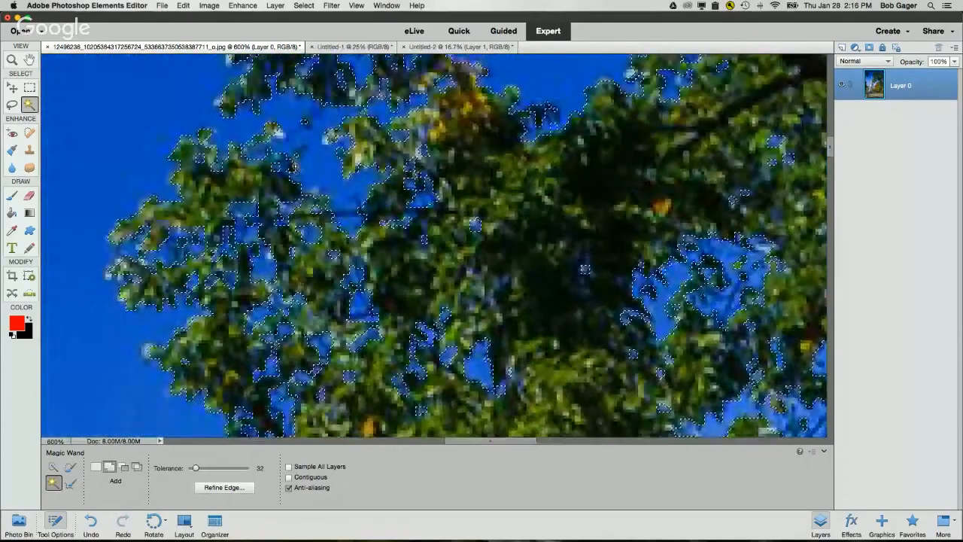
{"action": "scroll", "coordinate": [293, 167], "scroll_direction": "up", "scroll_amount": 5}
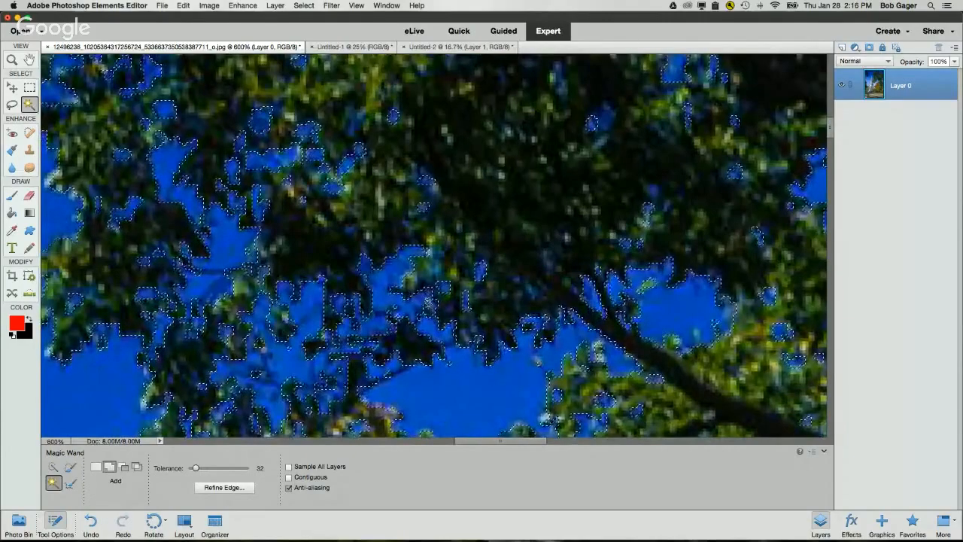
{"action": "left_click", "coordinate": [460, 290]}
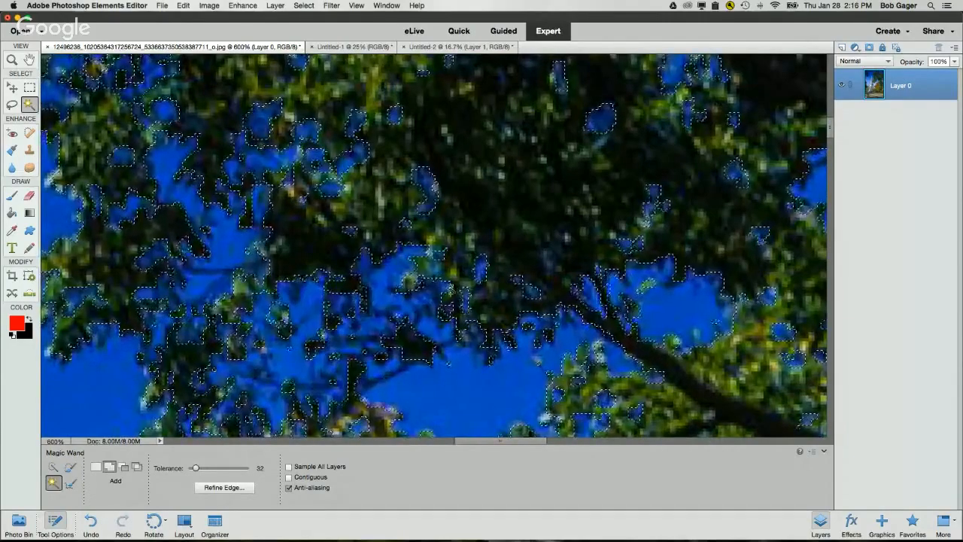
- Examine the enlarged selection through the upper treetop, around the weathervane and along both sides of the white spire
{"action": "scroll", "coordinate": [455, 289], "scroll_direction": "right", "scroll_amount": 5}
{"action": "scroll", "coordinate": [455, 289], "scroll_direction": "up", "scroll_amount": 2}
{"action": "scroll", "coordinate": [449, 289], "scroll_direction": "left", "scroll_amount": 5}
{"action": "scroll", "coordinate": [450, 290], "scroll_direction": "up", "scroll_amount": 3}
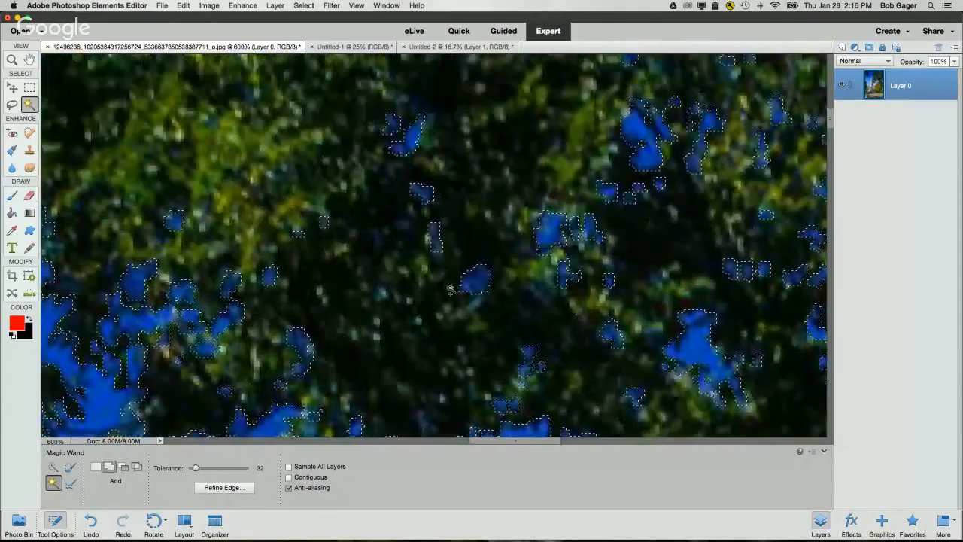
{"action": "scroll", "coordinate": [450, 290], "scroll_direction": "left", "scroll_amount": 5}
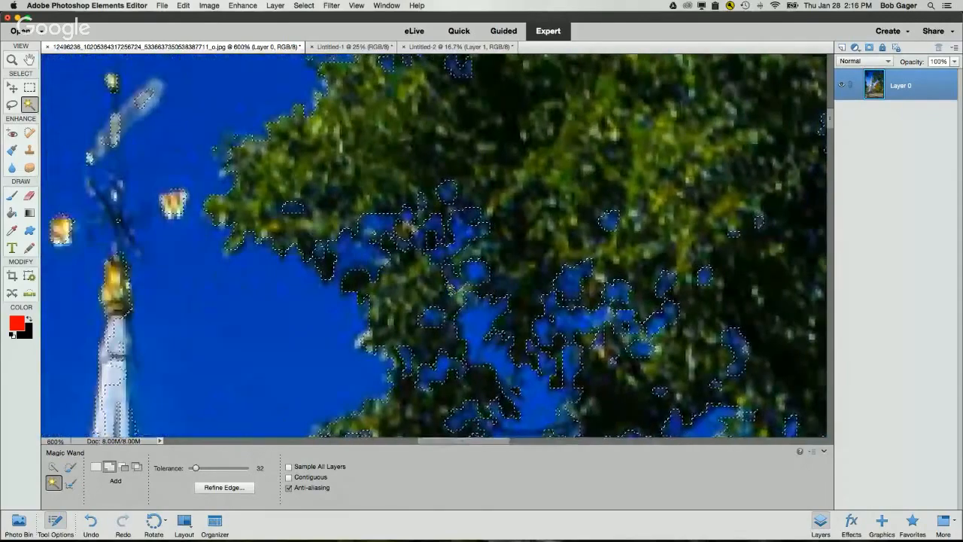
{"action": "scroll", "coordinate": [450, 290], "scroll_direction": "down", "scroll_amount": 8}
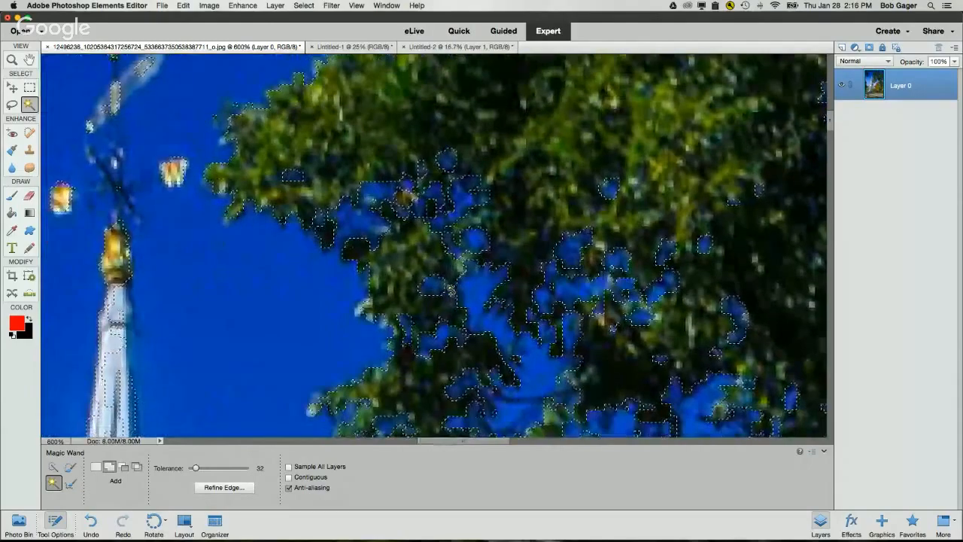
{"action": "scroll", "coordinate": [450, 289], "scroll_direction": "down", "scroll_amount": 10}
{"action": "scroll", "coordinate": [450, 290], "scroll_direction": "left", "scroll_amount": 1}
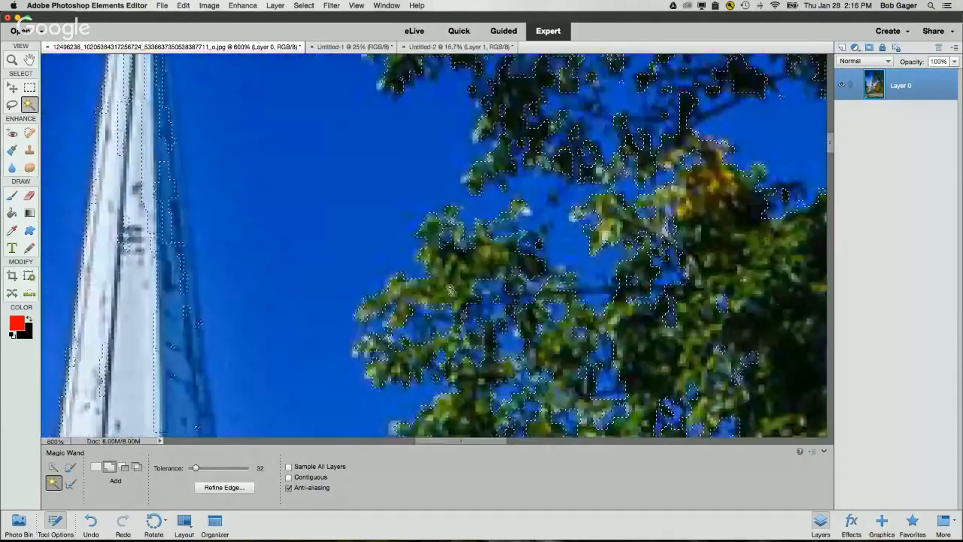
{"action": "scroll", "coordinate": [450, 290], "scroll_direction": "left", "scroll_amount": 6}
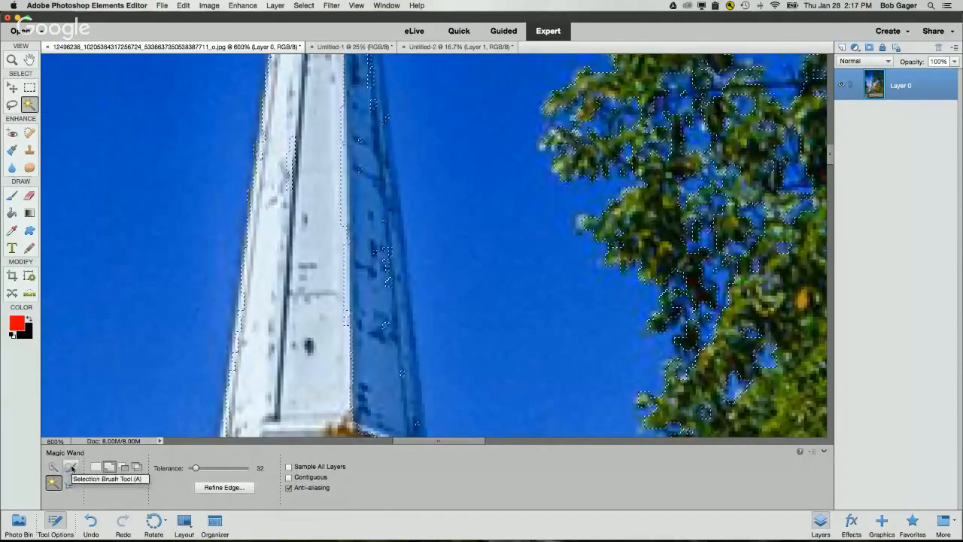
- With the Selection Brush in Add mode, paint a small patch of the spire's white front face into the selection
{"action": "left_click", "coordinate": [70, 467]}
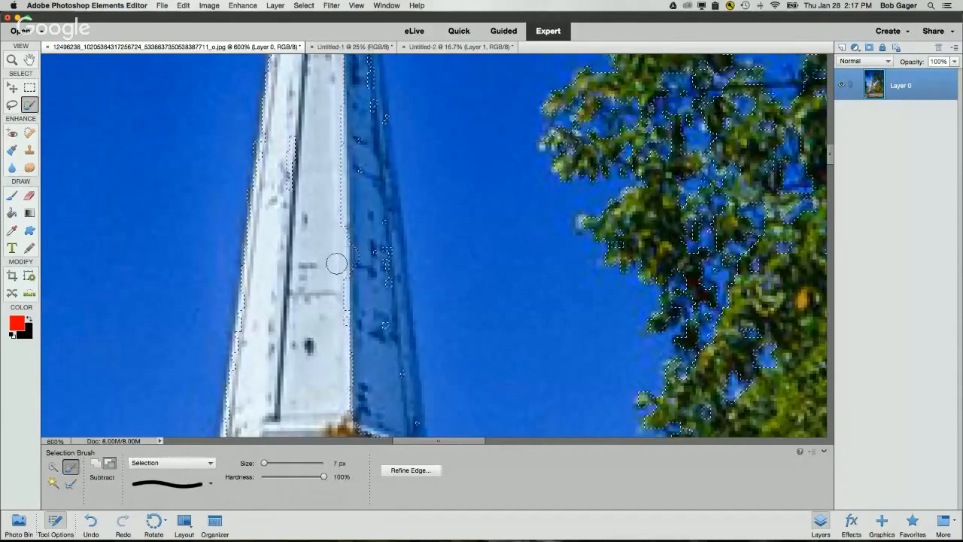
{"action": "left_click", "coordinate": [96, 463]}
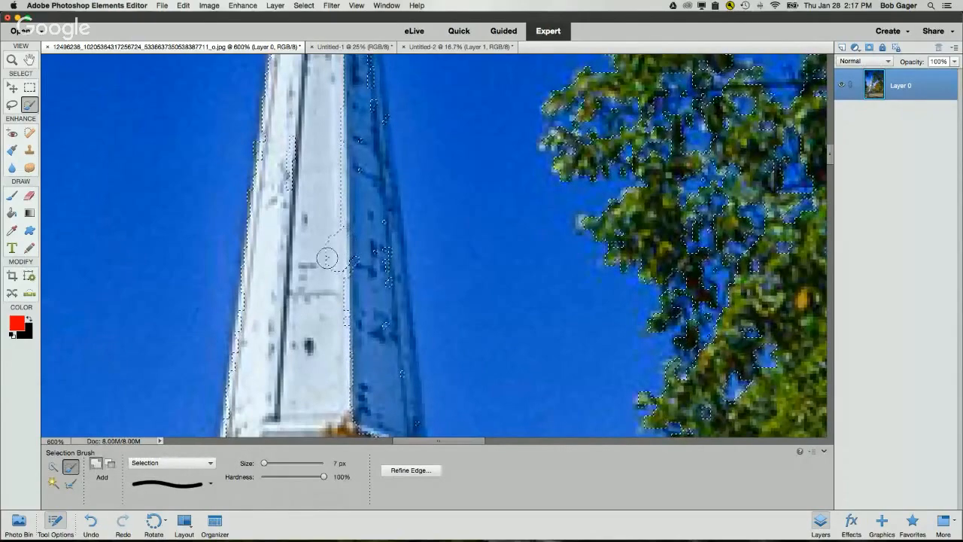
{"action": "left_click_drag", "start_coordinate": [338, 259], "coordinate": [343, 269]}
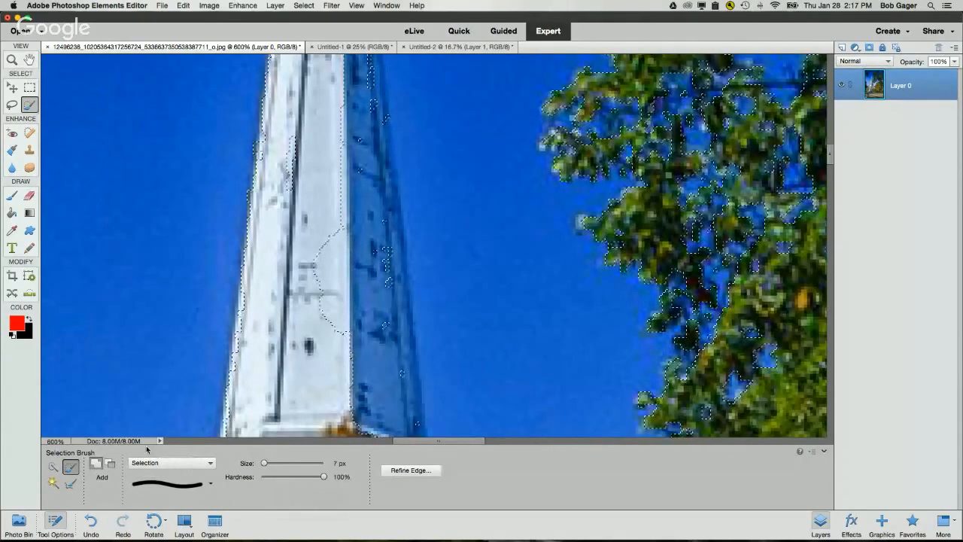
- With the Selection Brush in Subtract mode, remove the spire's white front patch and part of its lower shaded face from the selection
{"action": "left_click", "coordinate": [110, 464]}
{"action": "mouse_move", "coordinate": [307, 275]}
{"action": "left_mouse_down"}
{"action": "mouse_move", "coordinate": [319, 315]}
{"action": "mouse_move", "coordinate": [318, 287]}
{"action": "mouse_move", "coordinate": [342, 335]}
{"action": "mouse_move", "coordinate": [334, 258]}
{"action": "left_mouse_up"}
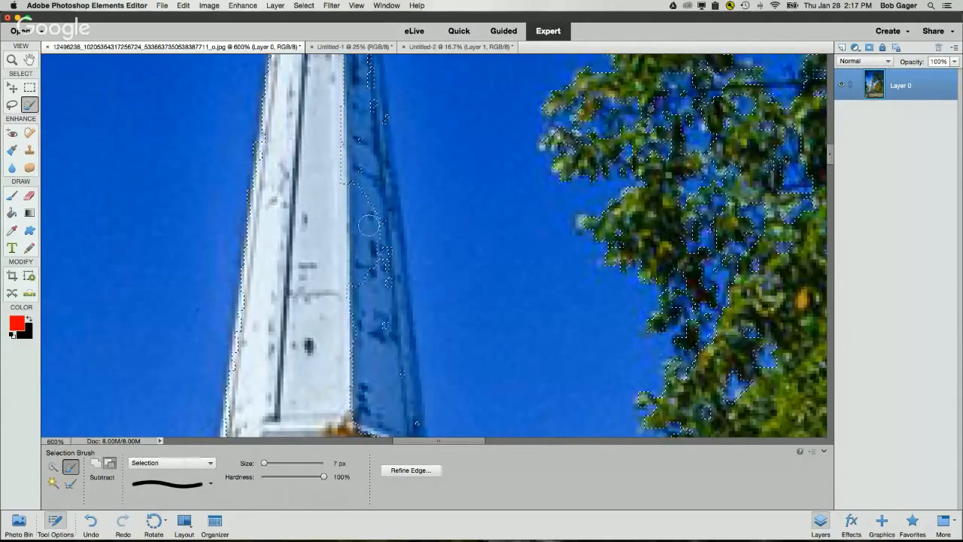
{"action": "scroll", "coordinate": [346, 253], "scroll_direction": "up", "scroll_amount": 3}
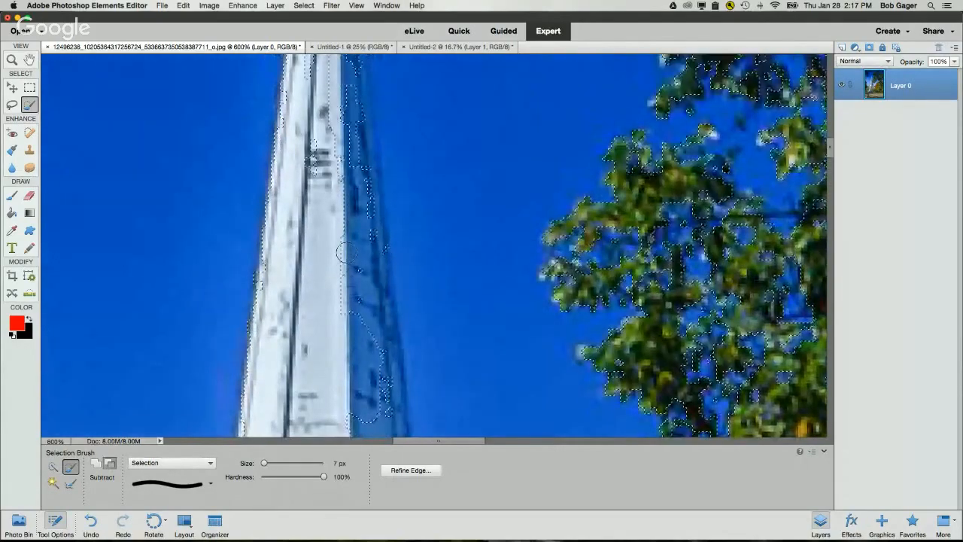
{"action": "scroll", "coordinate": [323, 310], "scroll_direction": "down", "scroll_amount": 3}
{"action": "mouse_move", "coordinate": [323, 310]}
{"action": "left_mouse_down"}
{"action": "mouse_move", "coordinate": [352, 260]}
{"action": "mouse_move", "coordinate": [362, 295]}
{"action": "mouse_move", "coordinate": [368, 279]}
{"action": "mouse_move", "coordinate": [360, 331]}
{"action": "left_mouse_up"}
{"action": "scroll", "coordinate": [335, 308], "scroll_direction": "right", "scroll_amount": 3}
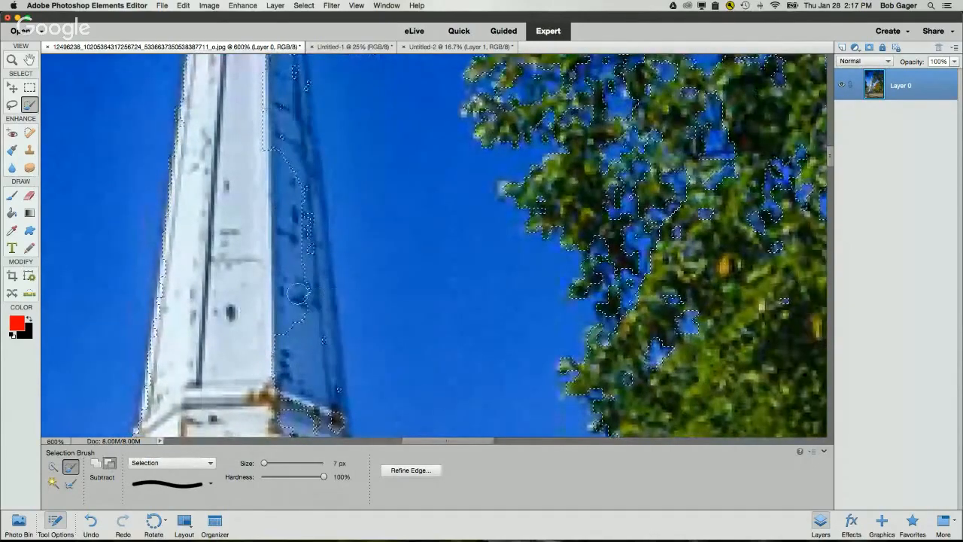
{"action": "scroll", "coordinate": [314, 298], "scroll_direction": "down", "scroll_amount": 2}
{"action": "mouse_move", "coordinate": [290, 291]}
{"action": "left_mouse_down"}
{"action": "mouse_move", "coordinate": [294, 350]}
{"action": "mouse_move", "coordinate": [307, 373]}
{"action": "mouse_move", "coordinate": [295, 389]}
{"action": "mouse_move", "coordinate": [280, 313]}
{"action": "left_mouse_up"}
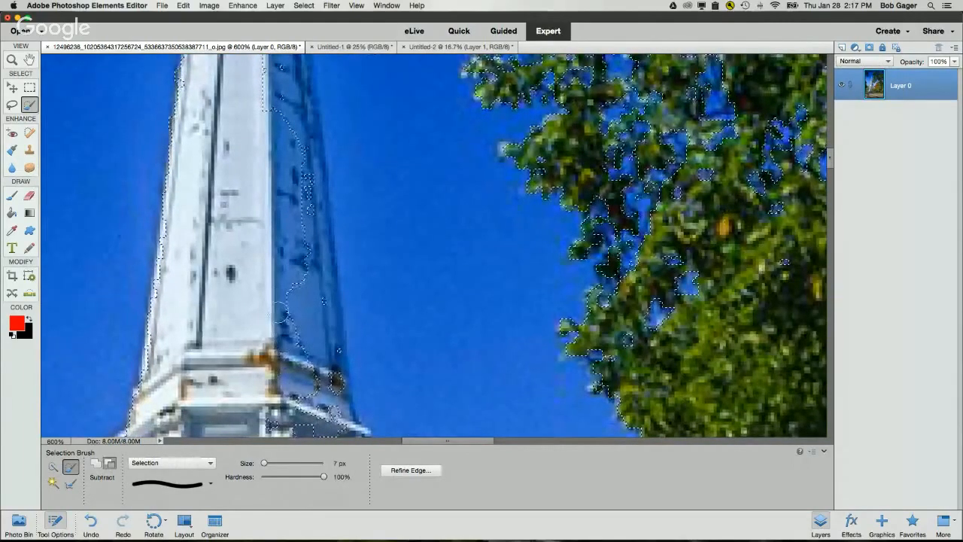
{"action": "scroll", "coordinate": [280, 312], "scroll_direction": "right", "scroll_amount": 2}
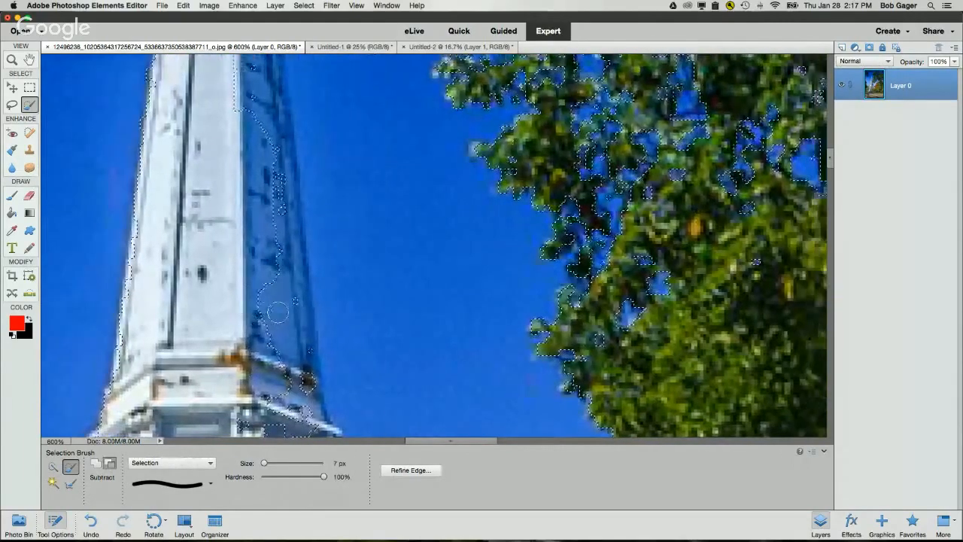
- At 300% zoom, subtract the rest of the spire's shaded face and its stray interior areas up to the tip from the selection
{"action": "left_click", "coordinate": [12, 59]}
{"action": "double_click", "coordinate": [13, 61]}
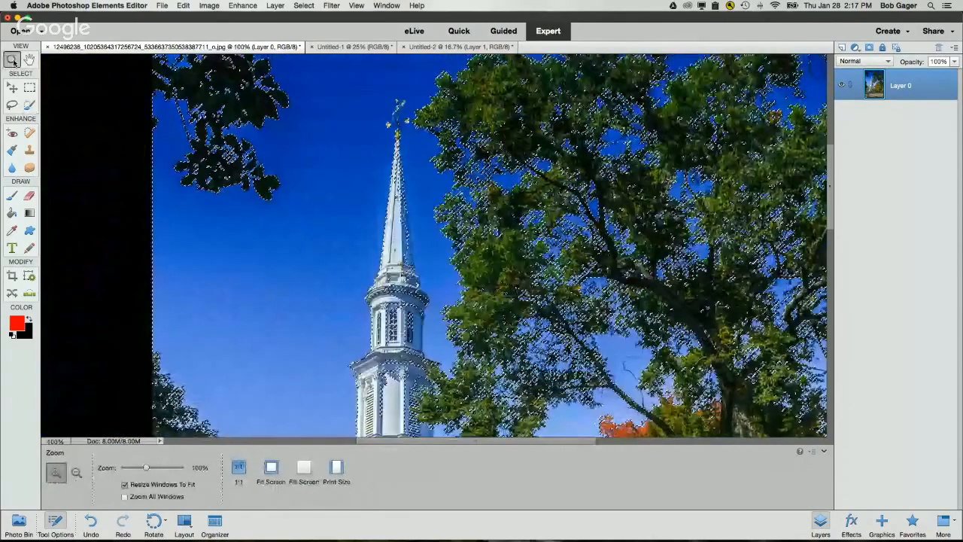
{"action": "left_click", "coordinate": [410, 230]}
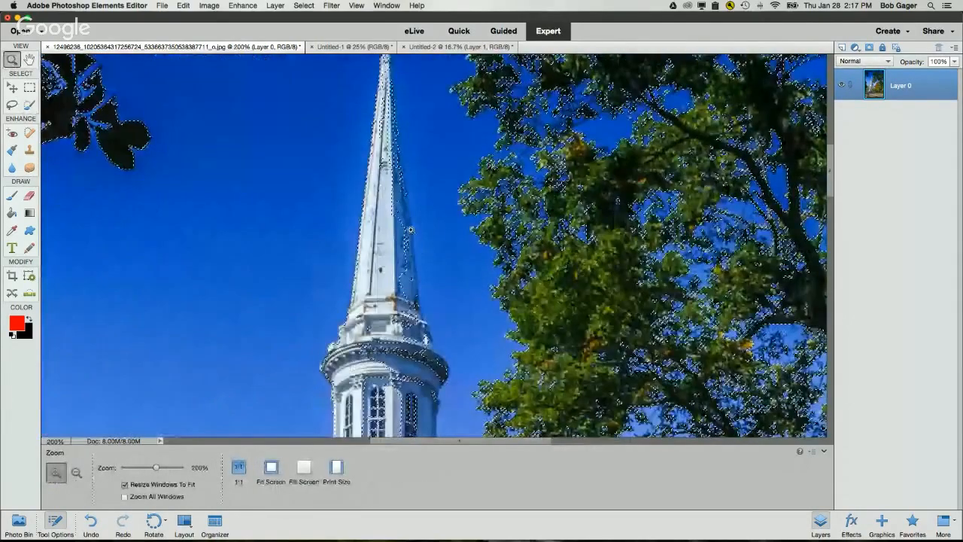
{"action": "left_click", "coordinate": [407, 224]}
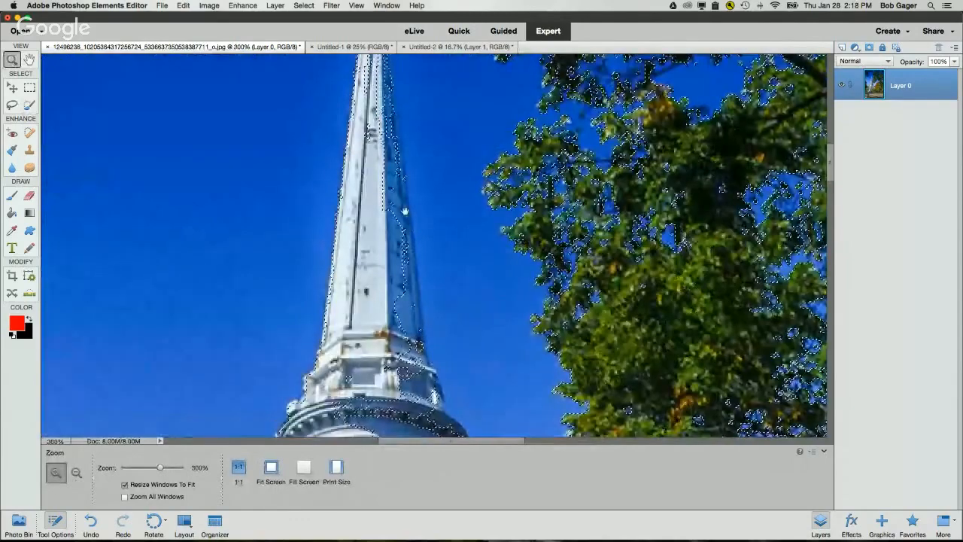
{"action": "left_click_drag", "start_coordinate": [405, 212], "coordinate": [360, 267]}
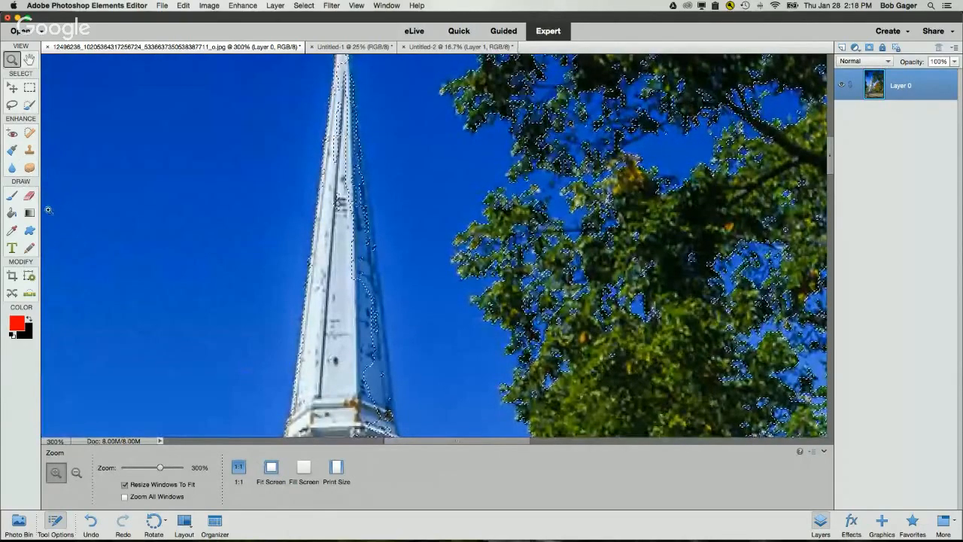
{"action": "left_click", "coordinate": [28, 107]}
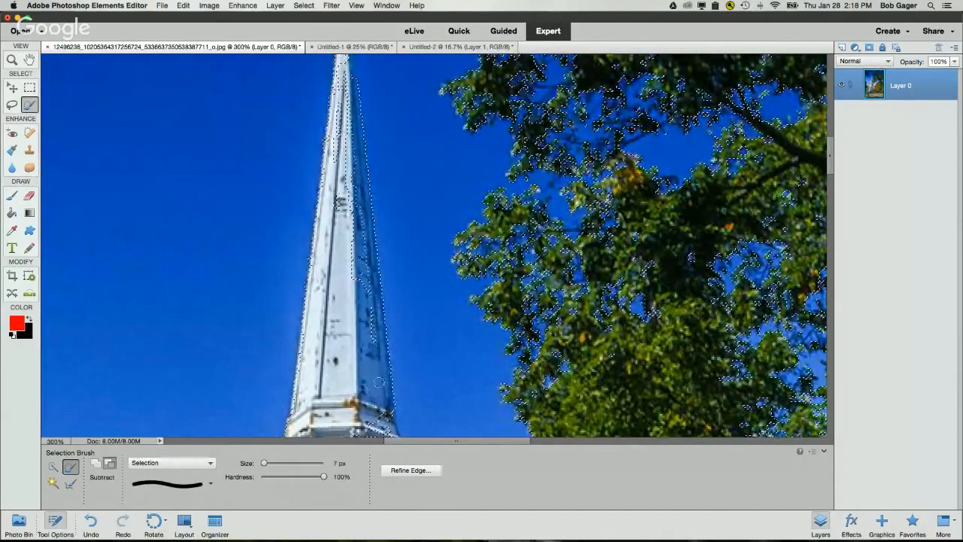
{"action": "left_click_drag", "start_coordinate": [366, 275], "coordinate": [362, 231]}
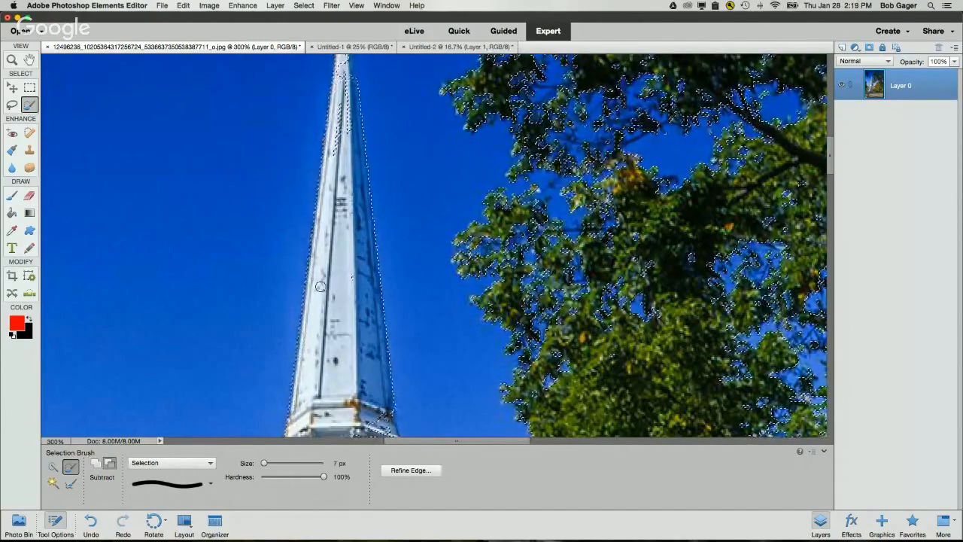
{"action": "scroll", "coordinate": [337, 243], "scroll_direction": "up", "scroll_amount": 5}
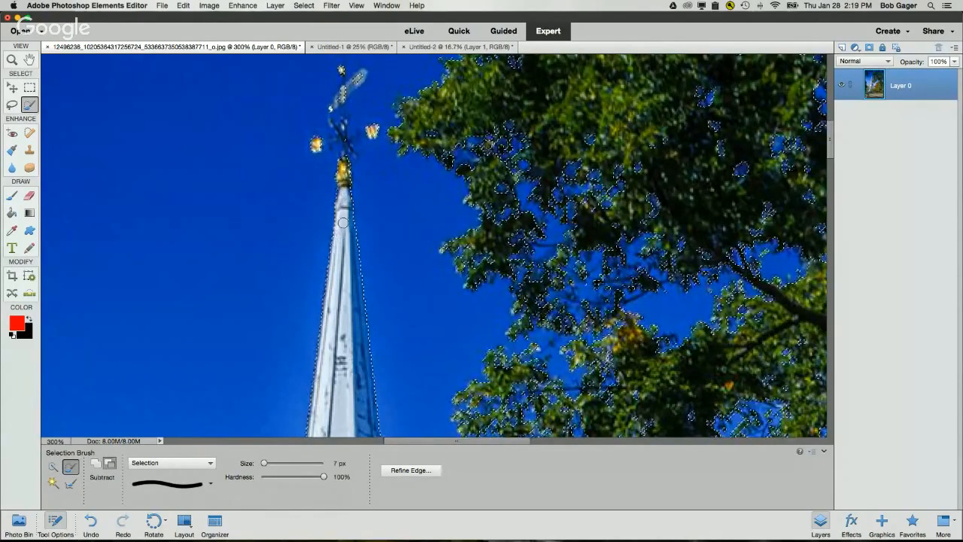
- Subtract the ornamented spire base and the round cornice above the belfry windows from the selection
{"action": "scroll", "coordinate": [351, 214], "scroll_direction": "down", "scroll_amount": 10}
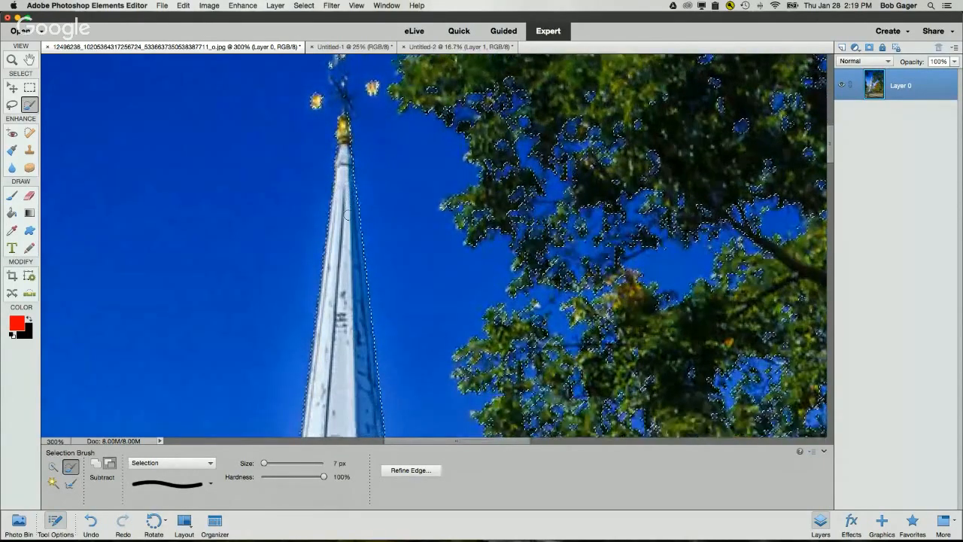
{"action": "scroll", "coordinate": [350, 214], "scroll_direction": "down", "scroll_amount": 3}
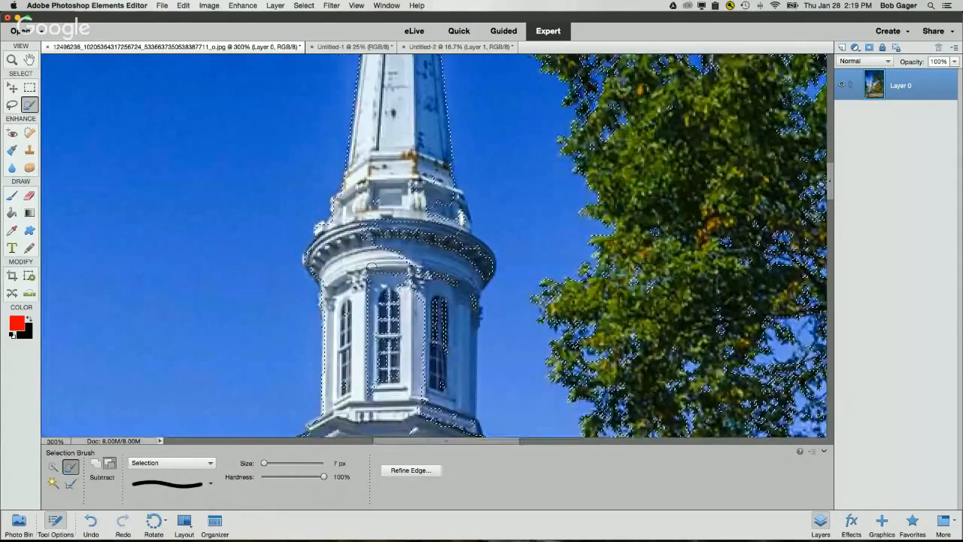
{"action": "scroll", "coordinate": [382, 265], "scroll_direction": "up", "scroll_amount": 2}
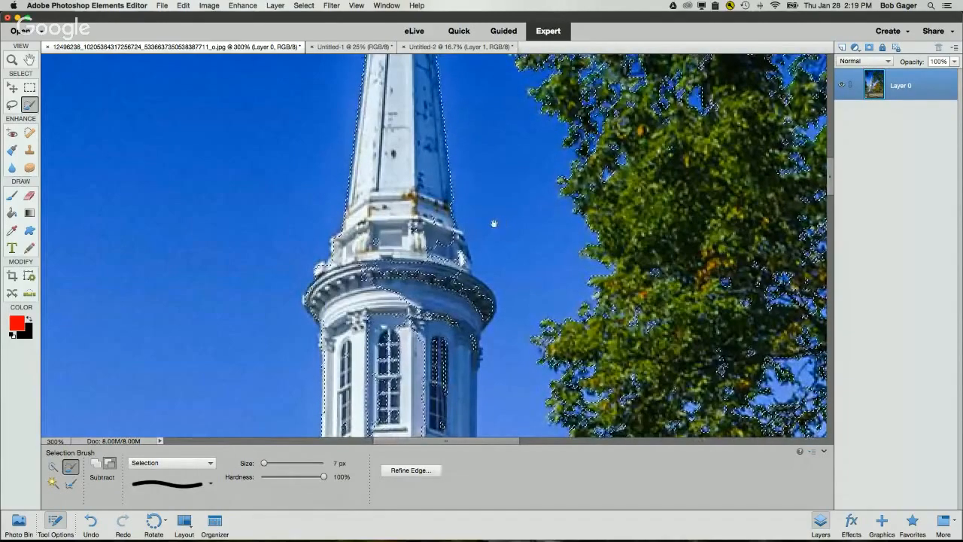
{"action": "mouse_move", "coordinate": [491, 230]}
{"action": "left_mouse_down"}
{"action": "mouse_move", "coordinate": [447, 198]}
{"action": "mouse_move", "coordinate": [382, 193]}
{"action": "mouse_move", "coordinate": [432, 233]}
{"action": "mouse_move", "coordinate": [486, 226]}
{"action": "left_mouse_up"}
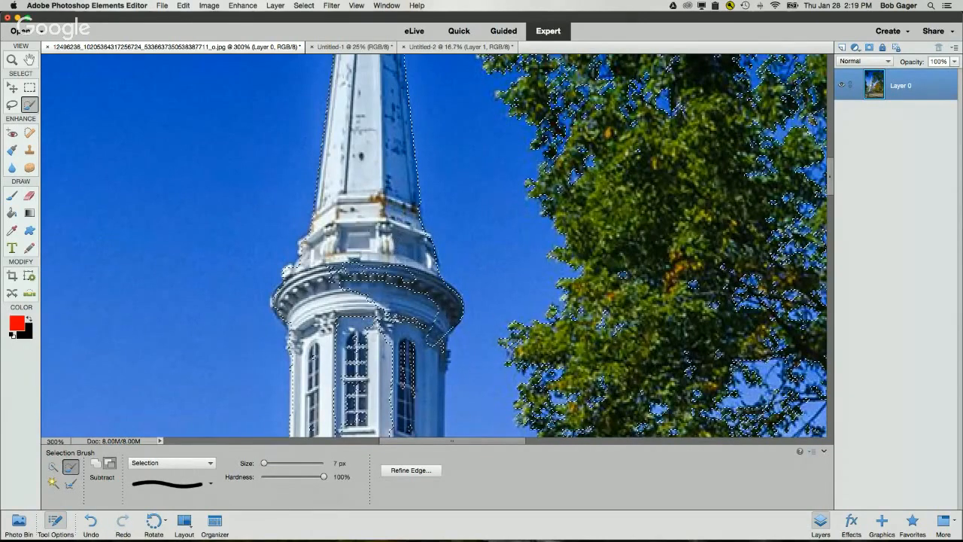
{"action": "mouse_move", "coordinate": [354, 274]}
{"action": "left_mouse_down"}
{"action": "mouse_move", "coordinate": [399, 270]}
{"action": "mouse_move", "coordinate": [411, 280]}
{"action": "mouse_move", "coordinate": [365, 286]}
{"action": "mouse_move", "coordinate": [433, 301]}
{"action": "mouse_move", "coordinate": [378, 301]}
{"action": "mouse_move", "coordinate": [413, 310]}
{"action": "mouse_move", "coordinate": [428, 331]}
{"action": "left_mouse_up"}
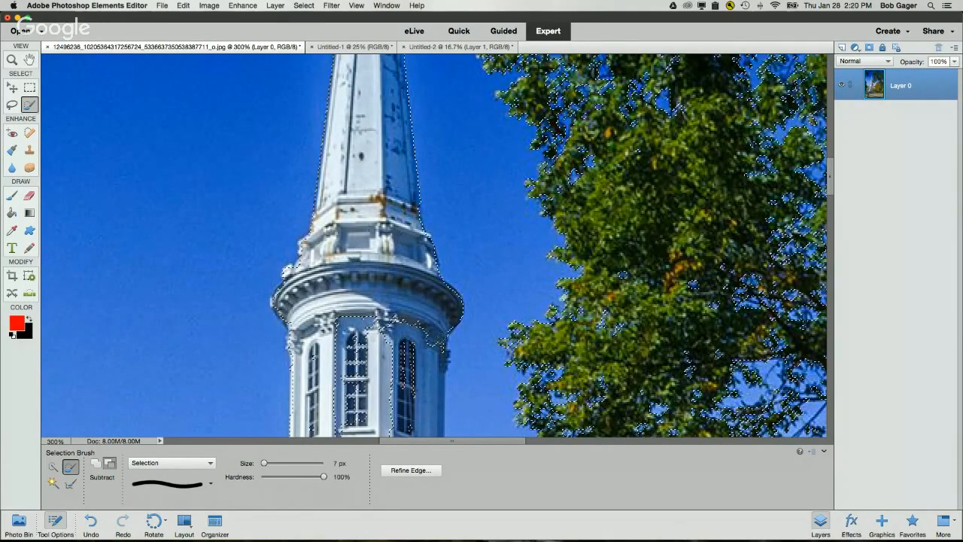
{"action": "scroll", "coordinate": [406, 310], "scroll_direction": "down", "scroll_amount": 2}
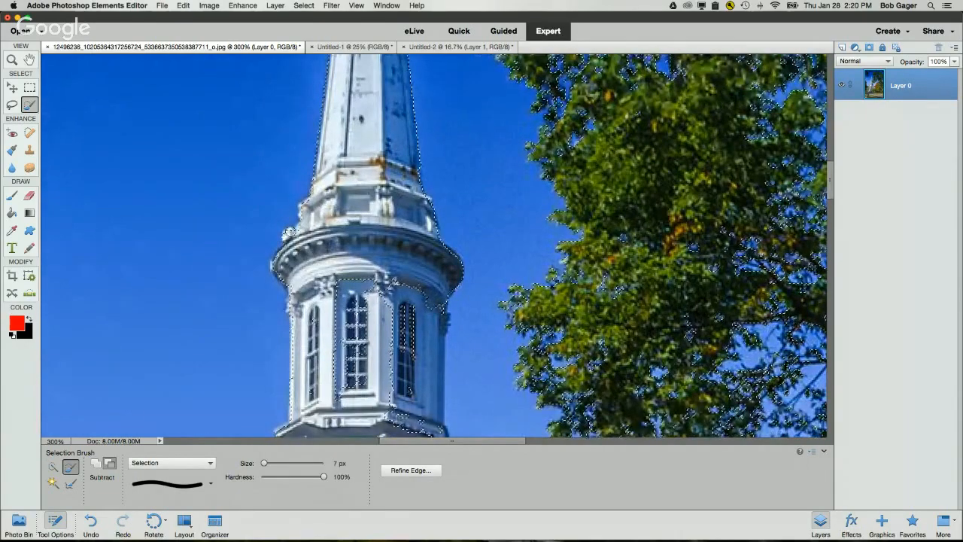
- Enlarge the Selection Brush to 35 px for clearing the steeple's larger interior areas
{"action": "scroll", "coordinate": [353, 247], "scroll_direction": "down", "scroll_amount": 4}
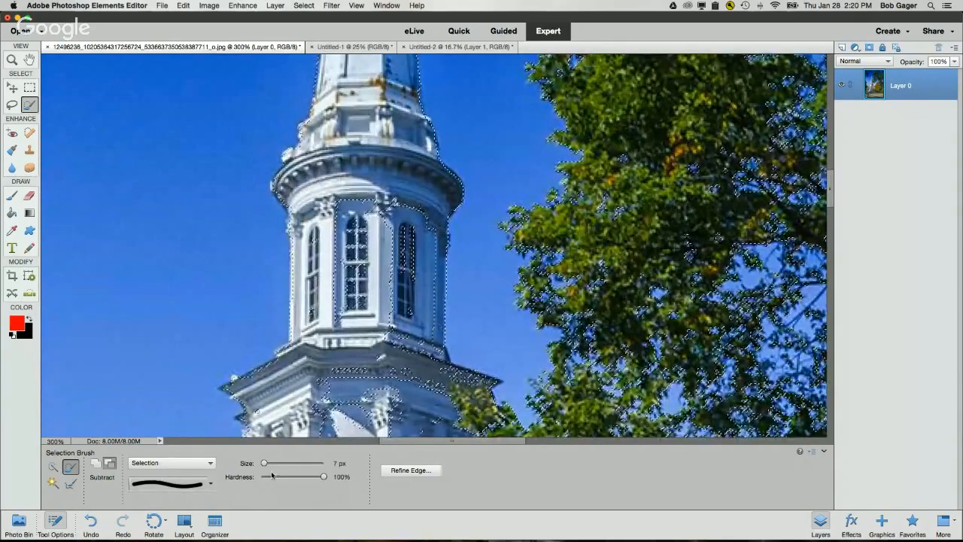
{"action": "left_click_drag", "start_coordinate": [263, 464], "coordinate": [323, 463]}
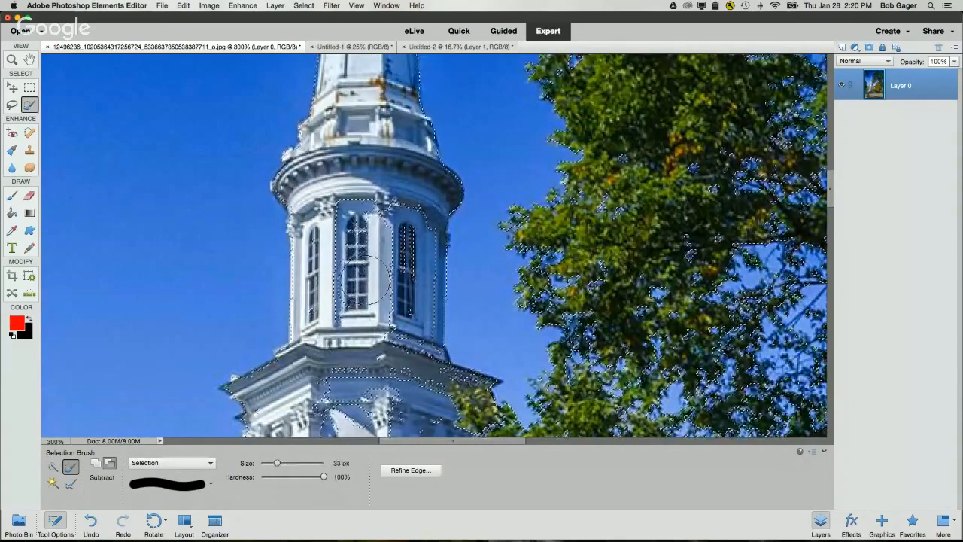
{"action": "key", "text": "bracketleft"}
{"action": "key", "text": "bracketleft"}
{"action": "key", "text": "bracketleft"}
{"action": "key", "text": "bracketleft"}
{"action": "key", "text": "bracketleft"}
{"action": "key", "text": "bracketright"}
{"action": "key", "text": "bracketright"}
{"action": "key", "text": "bracketright"}
{"action": "key", "text": "bracketright"}
{"action": "key", "text": "bracketright"}
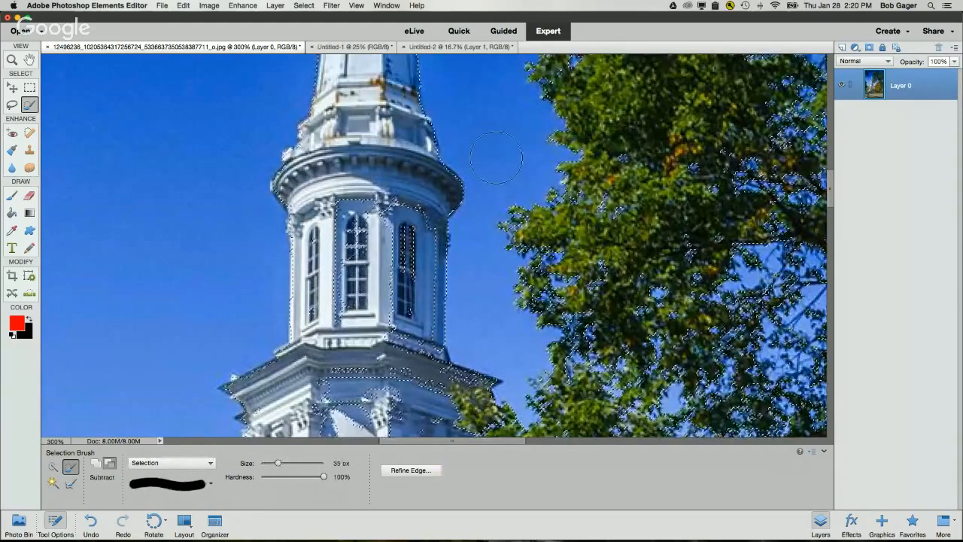
- Reduce the Selection Brush to 30 px and subtract the steeple's arched-window tier from the selection
{"action": "key", "text": "bracketleft"}
{"action": "key", "text": "bracketleft"}
{"action": "key", "text": "bracketleft"}
{"action": "key", "text": "bracketright"}
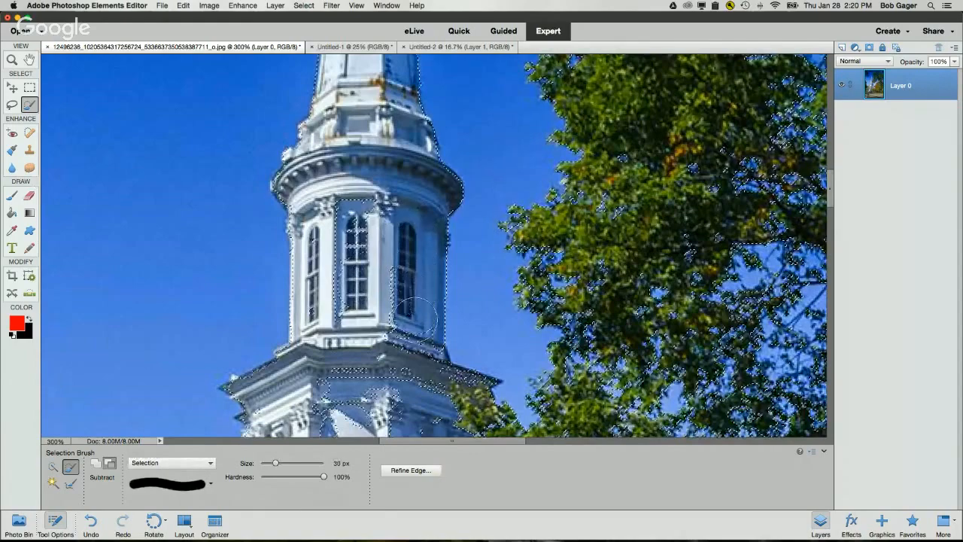
{"action": "mouse_move", "coordinate": [415, 364]}
{"action": "left_mouse_down"}
{"action": "mouse_move", "coordinate": [400, 276]}
{"action": "mouse_move", "coordinate": [390, 321]}
{"action": "mouse_move", "coordinate": [349, 233]}
{"action": "mouse_move", "coordinate": [351, 288]}
{"action": "mouse_move", "coordinate": [360, 256]}
{"action": "left_mouse_up"}
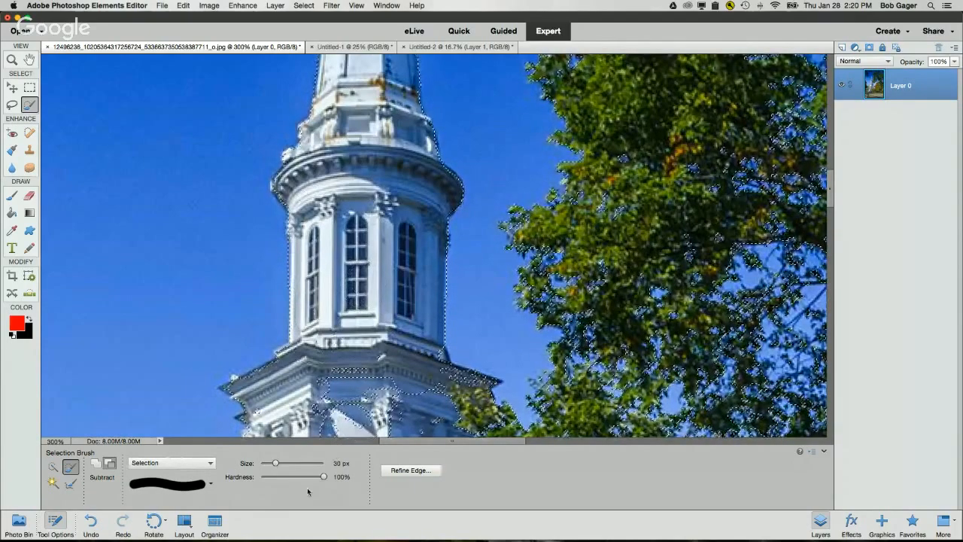
- Set the Selection Brush to 35 px and subtract the wide cornice and column capitals below the arched-window tier from the selection
{"action": "left_click_drag", "start_coordinate": [276, 464], "coordinate": [277, 464]}
{"action": "scroll", "coordinate": [367, 372], "scroll_direction": "down", "scroll_amount": 5}
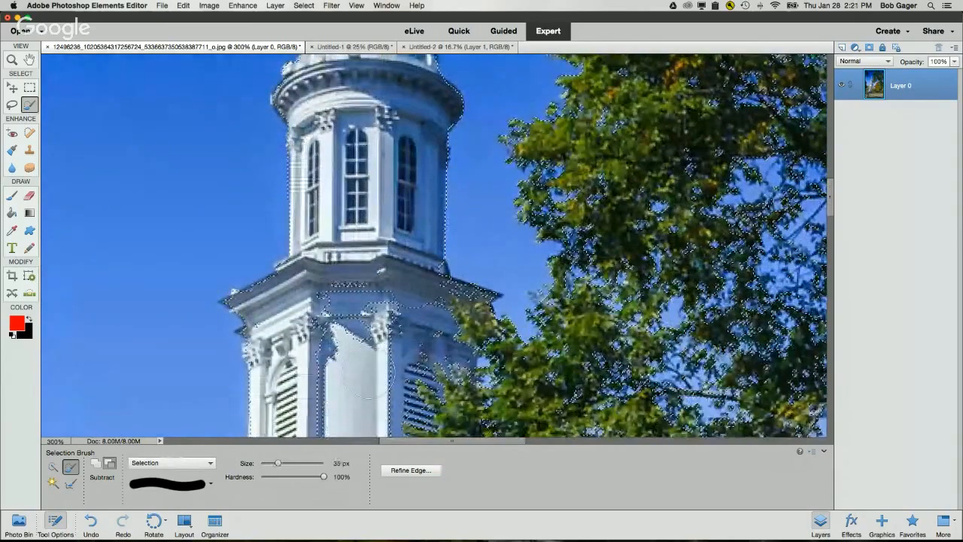
{"action": "left_click_drag", "start_coordinate": [367, 373], "coordinate": [369, 293]}
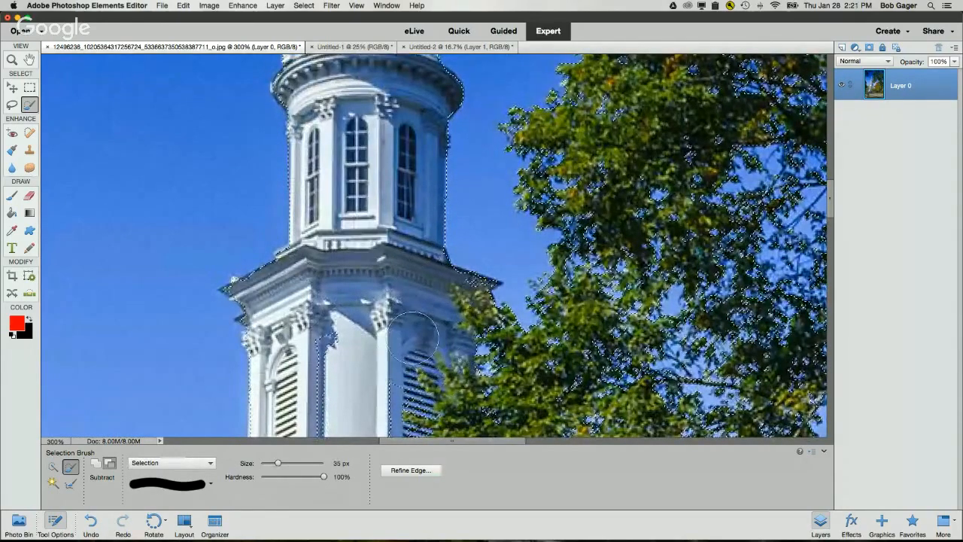
- Subtract the louvered tier's central white panel and shaded side from the selection, adjusting the brush size and ending at 35 px
{"action": "key", "text": "bracketleft"}
{"action": "key", "text": "bracketleft"}
{"action": "key", "text": "bracketleft"}
{"action": "key", "text": "bracketleft"}
{"action": "key", "text": "bracketleft"}
{"action": "key", "text": "bracketleft"}
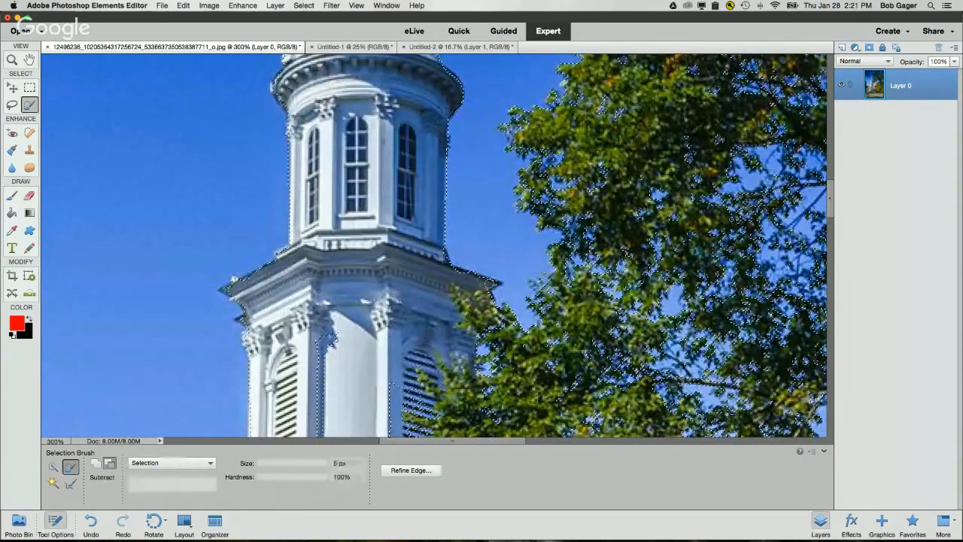
{"action": "scroll", "coordinate": [350, 266], "scroll_direction": "down", "scroll_amount": 3}
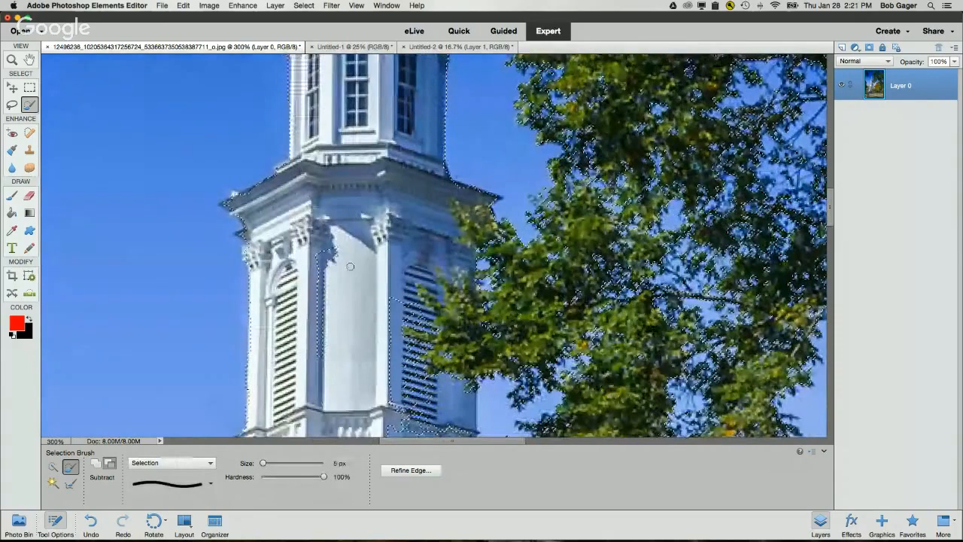
{"action": "key", "text": "bracketright"}
{"action": "key", "text": "bracketright"}
{"action": "key", "text": "bracketright"}
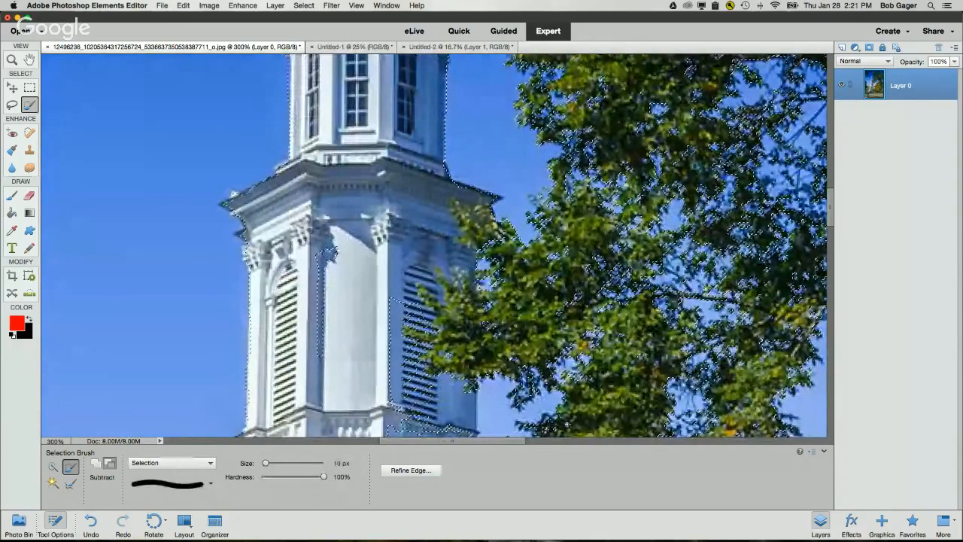
{"action": "mouse_move", "coordinate": [352, 275]}
{"action": "left_mouse_down"}
{"action": "mouse_move", "coordinate": [327, 287]}
{"action": "mouse_move", "coordinate": [337, 265]}
{"action": "mouse_move", "coordinate": [331, 322]}
{"action": "mouse_move", "coordinate": [342, 376]}
{"action": "left_mouse_up"}
{"action": "key", "text": "bracketright"}
{"action": "key", "text": "bracketright"}
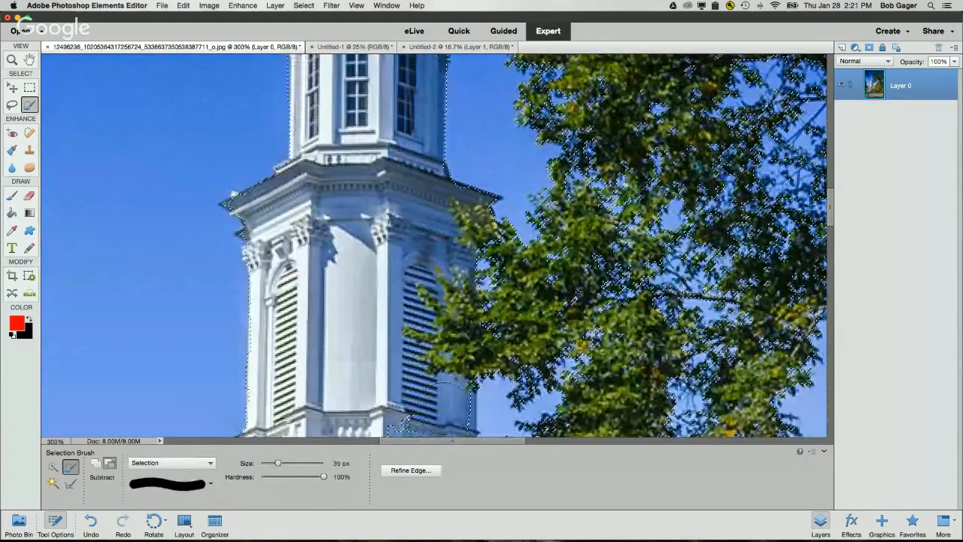
- Subtract the balustrade and ornamented band below the louvers, plus the shaded gable and clock area, from the selection
{"action": "scroll", "coordinate": [380, 346], "scroll_direction": "down", "scroll_amount": 5}
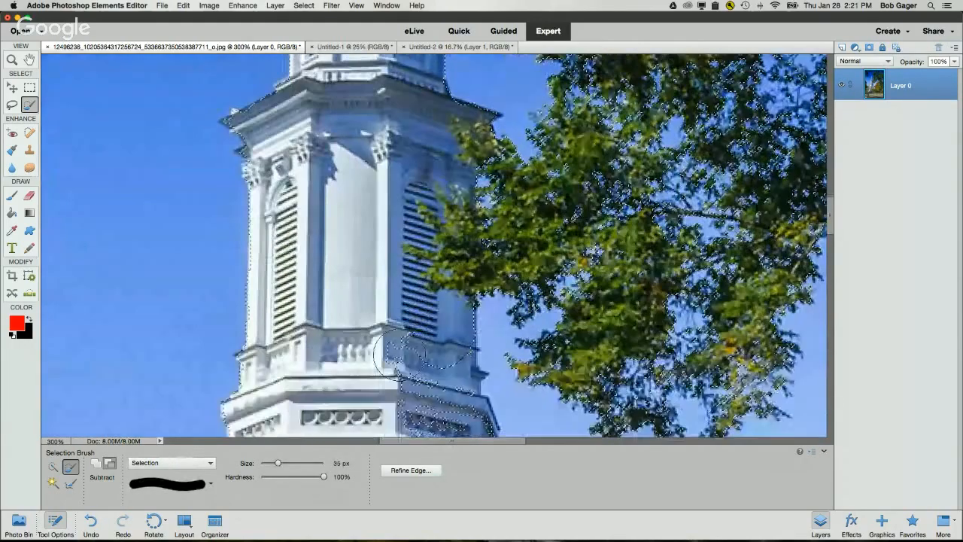
{"action": "mouse_move", "coordinate": [410, 244]}
{"action": "left_mouse_down"}
{"action": "mouse_move", "coordinate": [459, 301]}
{"action": "mouse_move", "coordinate": [463, 282]}
{"action": "mouse_move", "coordinate": [452, 327]}
{"action": "mouse_move", "coordinate": [474, 354]}
{"action": "mouse_move", "coordinate": [470, 301]}
{"action": "mouse_move", "coordinate": [444, 398]}
{"action": "mouse_move", "coordinate": [295, 327]}
{"action": "left_mouse_up"}
{"action": "scroll", "coordinate": [295, 328], "scroll_direction": "down", "scroll_amount": 3}
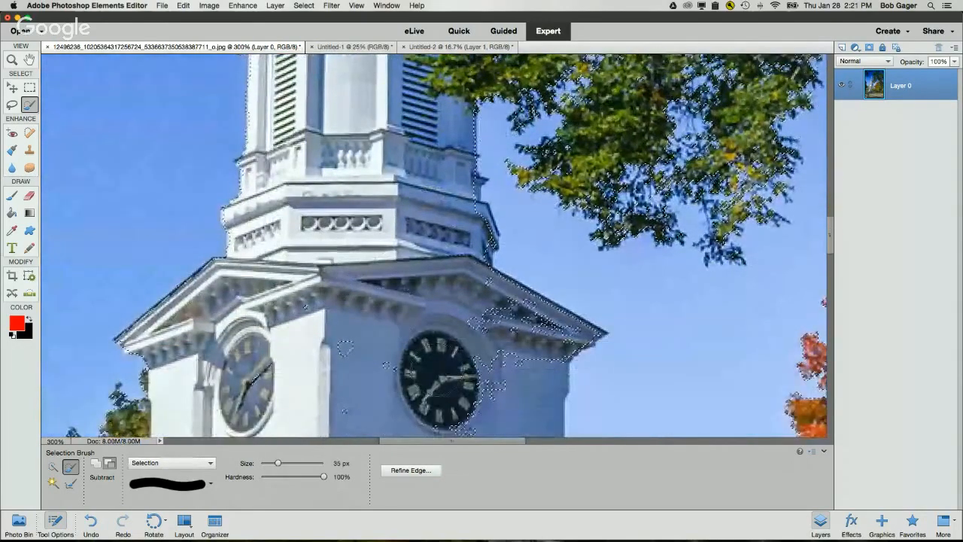
{"action": "mouse_move", "coordinate": [478, 292]}
{"action": "left_mouse_down"}
{"action": "mouse_move", "coordinate": [549, 335]}
{"action": "mouse_move", "coordinate": [473, 388]}
{"action": "mouse_move", "coordinate": [479, 419]}
{"action": "mouse_move", "coordinate": [392, 375]}
{"action": "mouse_move", "coordinate": [356, 388]}
{"action": "mouse_move", "coordinate": [347, 405]}
{"action": "mouse_move", "coordinate": [499, 403]}
{"action": "mouse_move", "coordinate": [531, 377]}
{"action": "mouse_move", "coordinate": [532, 406]}
{"action": "mouse_move", "coordinate": [540, 381]}
{"action": "left_mouse_up"}
- Subtract the shaded tower wall below the clock and the end of the dark roof next to the tower from the selection
{"action": "scroll", "coordinate": [540, 381], "scroll_direction": "down", "scroll_amount": 2}
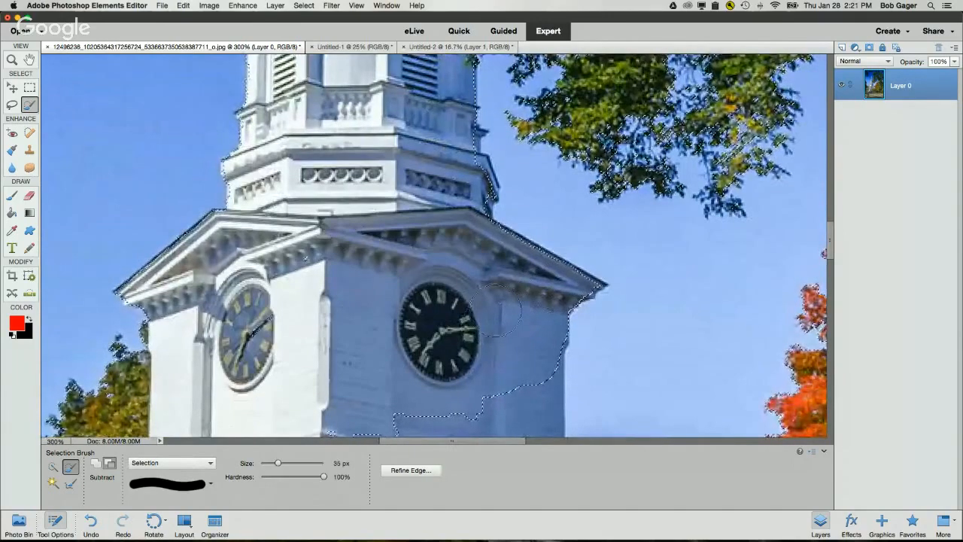
{"action": "scroll", "coordinate": [495, 310], "scroll_direction": "down", "scroll_amount": 4}
{"action": "scroll", "coordinate": [495, 310], "scroll_direction": "down", "scroll_amount": 1}
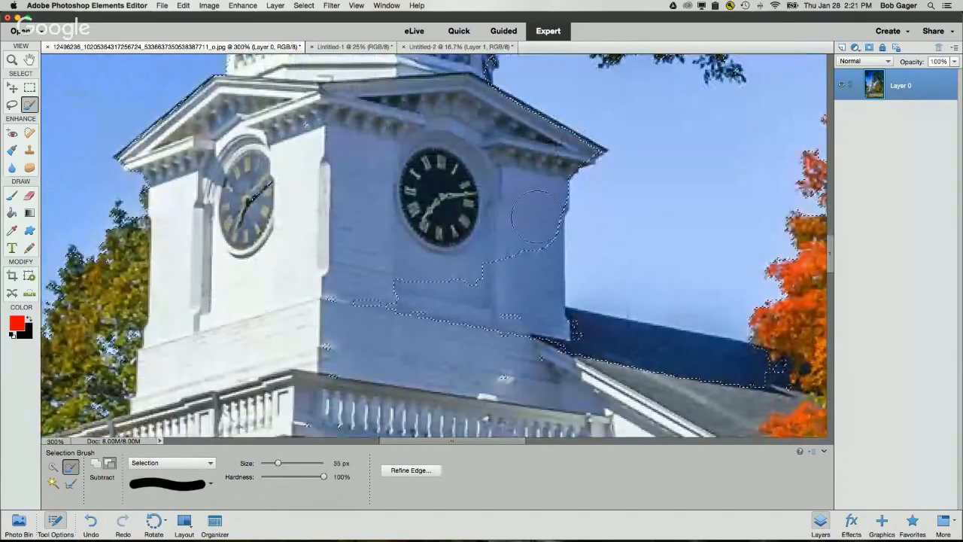
{"action": "mouse_move", "coordinate": [526, 316]}
{"action": "left_mouse_down"}
{"action": "mouse_move", "coordinate": [482, 309]}
{"action": "mouse_move", "coordinate": [481, 280]}
{"action": "mouse_move", "coordinate": [489, 280]}
{"action": "mouse_move", "coordinate": [497, 296]}
{"action": "mouse_move", "coordinate": [360, 303]}
{"action": "left_mouse_up"}
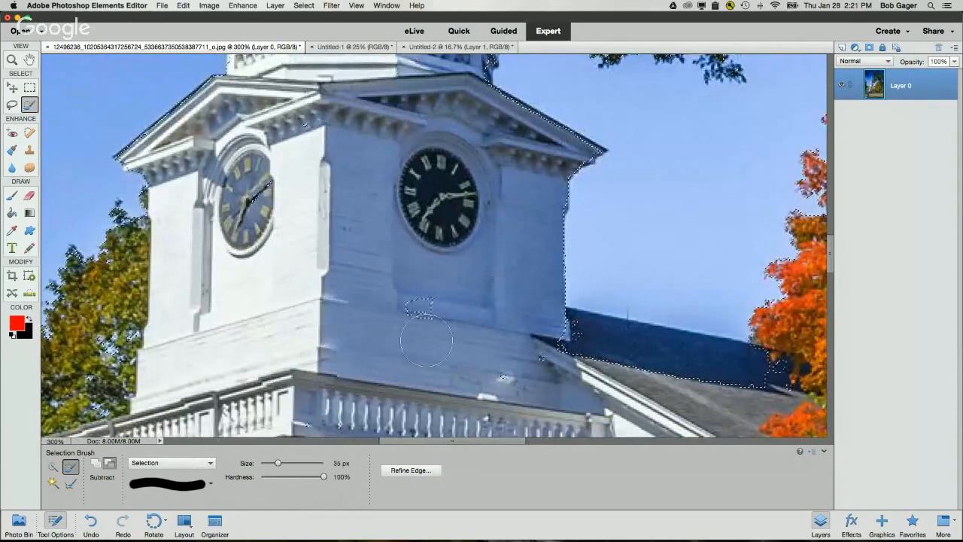
{"action": "mouse_move", "coordinate": [527, 377]}
{"action": "left_mouse_down"}
{"action": "mouse_move", "coordinate": [586, 368]}
{"action": "mouse_move", "coordinate": [568, 331]}
{"action": "left_mouse_up"}
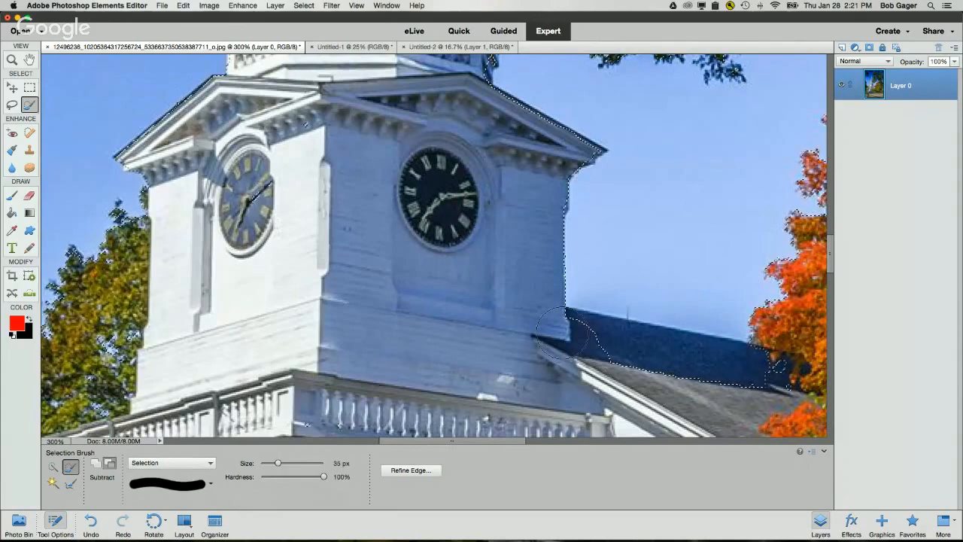